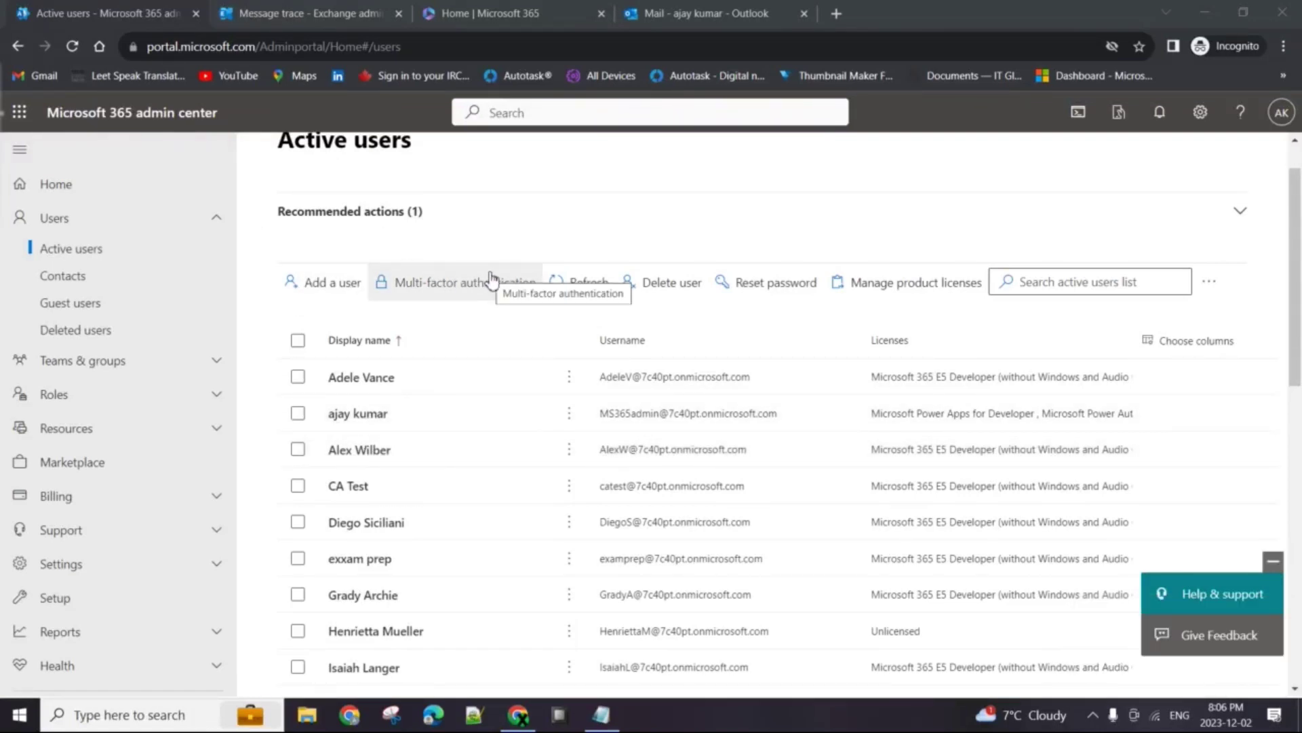
From the message trace tab, check the signed-in account's sign-in address.
click(312, 11)
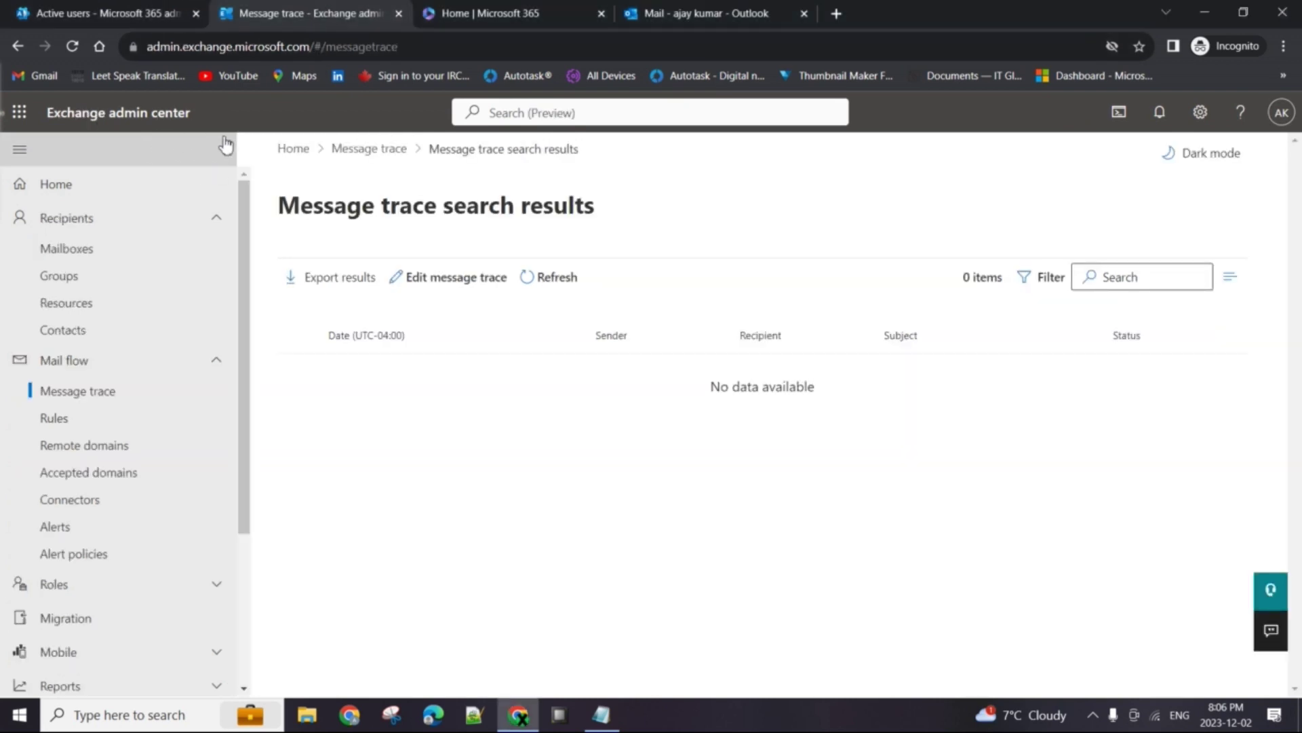
click(1281, 112)
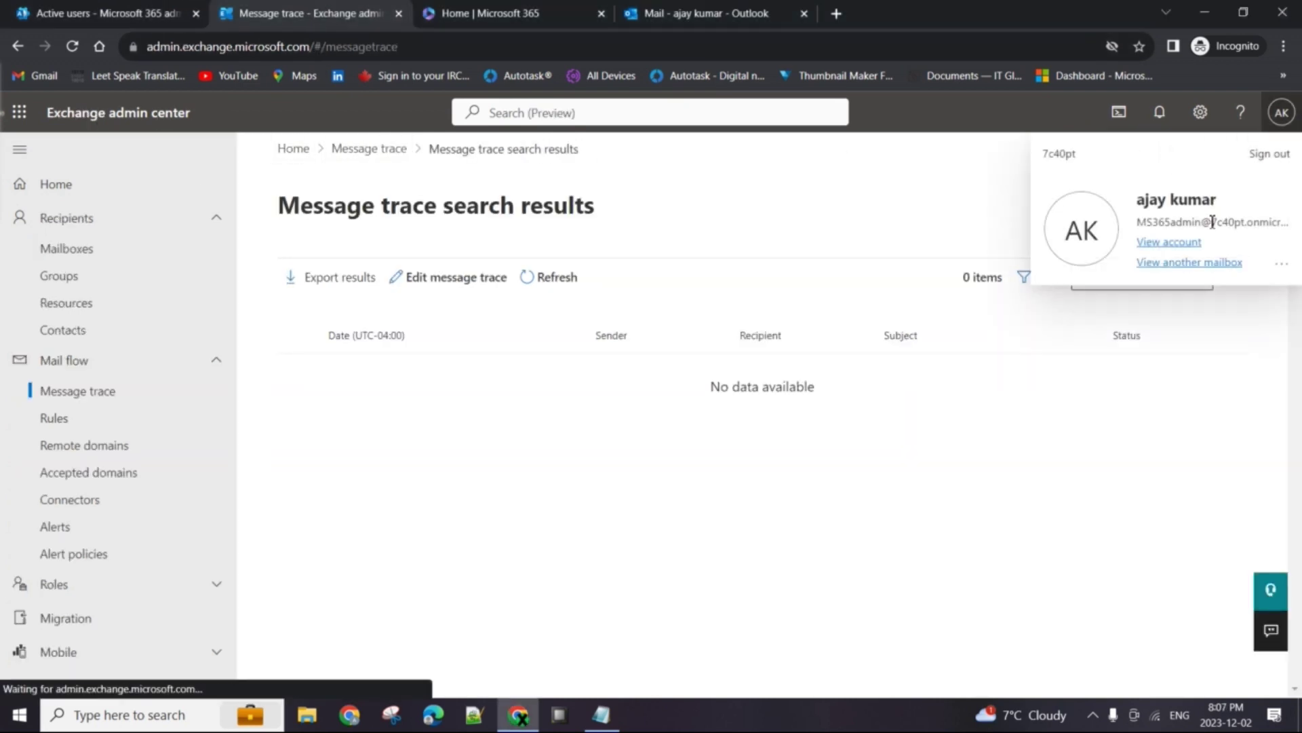
drag(1192, 222, 1248, 222)
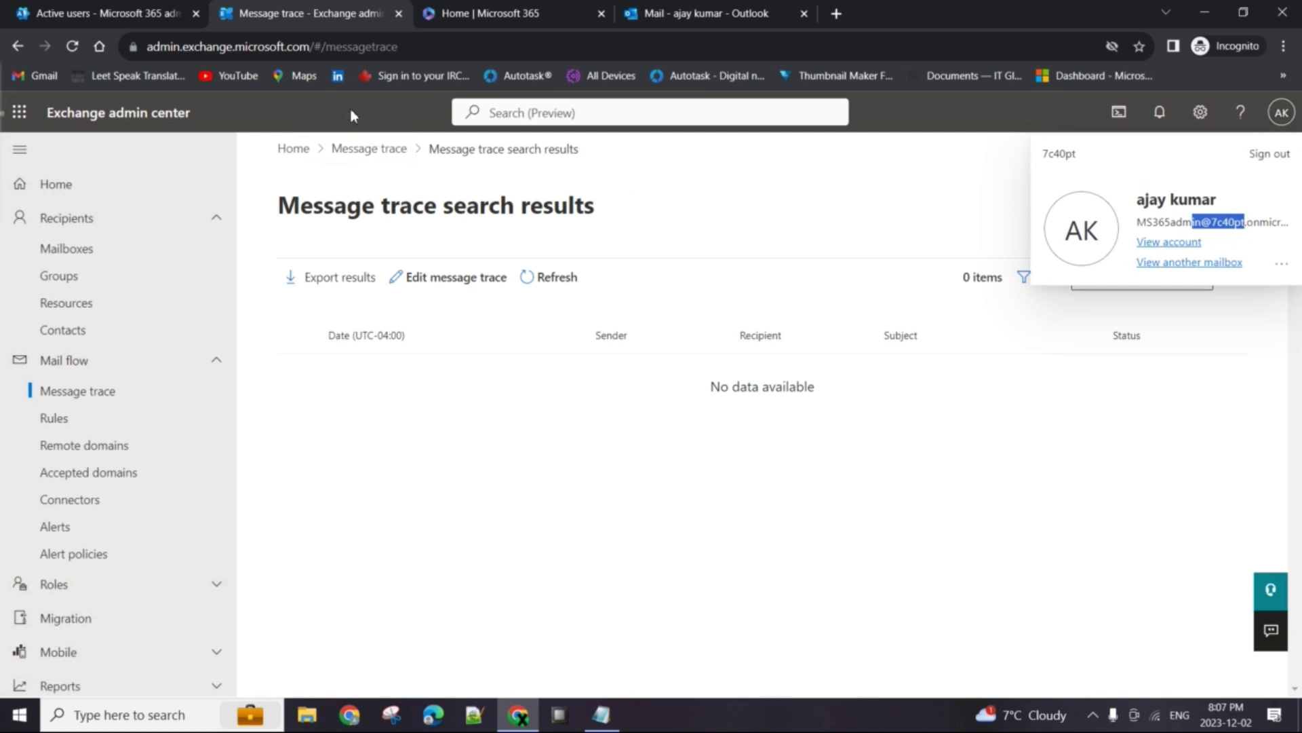
Glance at the active users list, then return to the empty message trace results.
click(112, 13)
drag(216, 114, 46, 116)
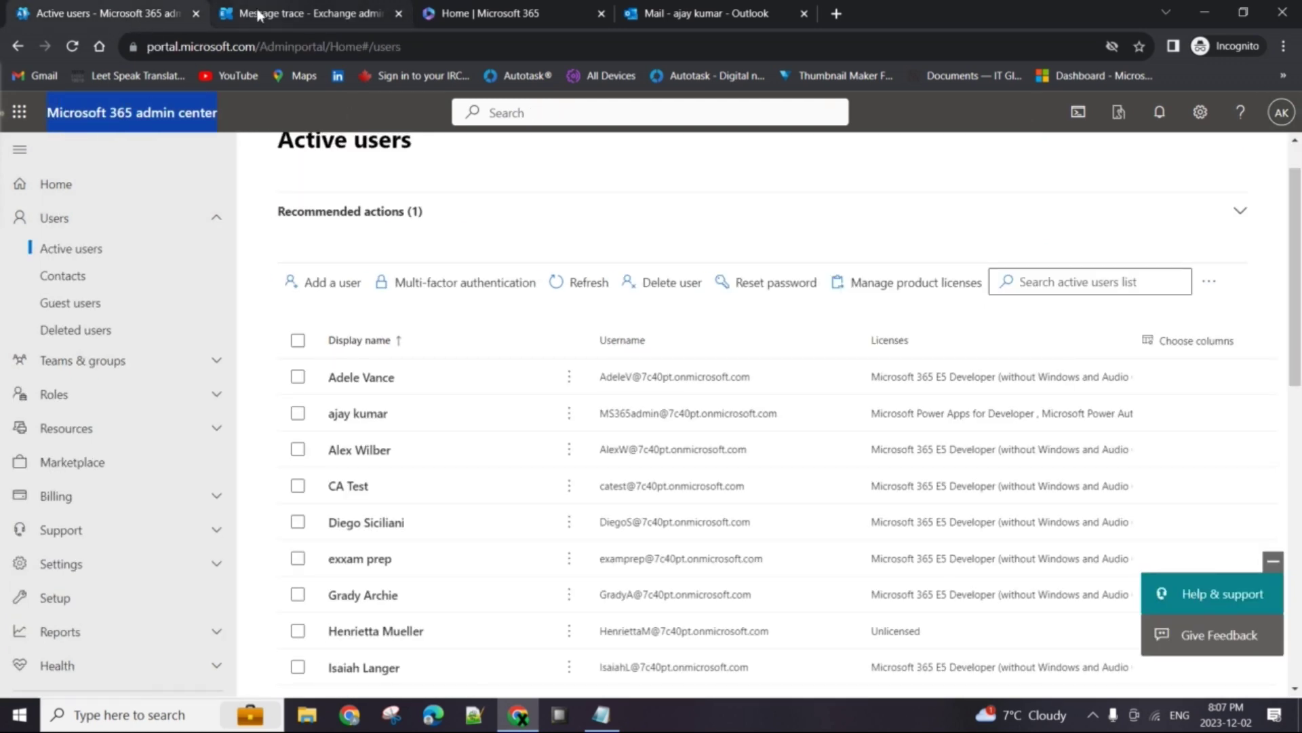
click(305, 14)
drag(192, 116, 27, 116)
click(248, 130)
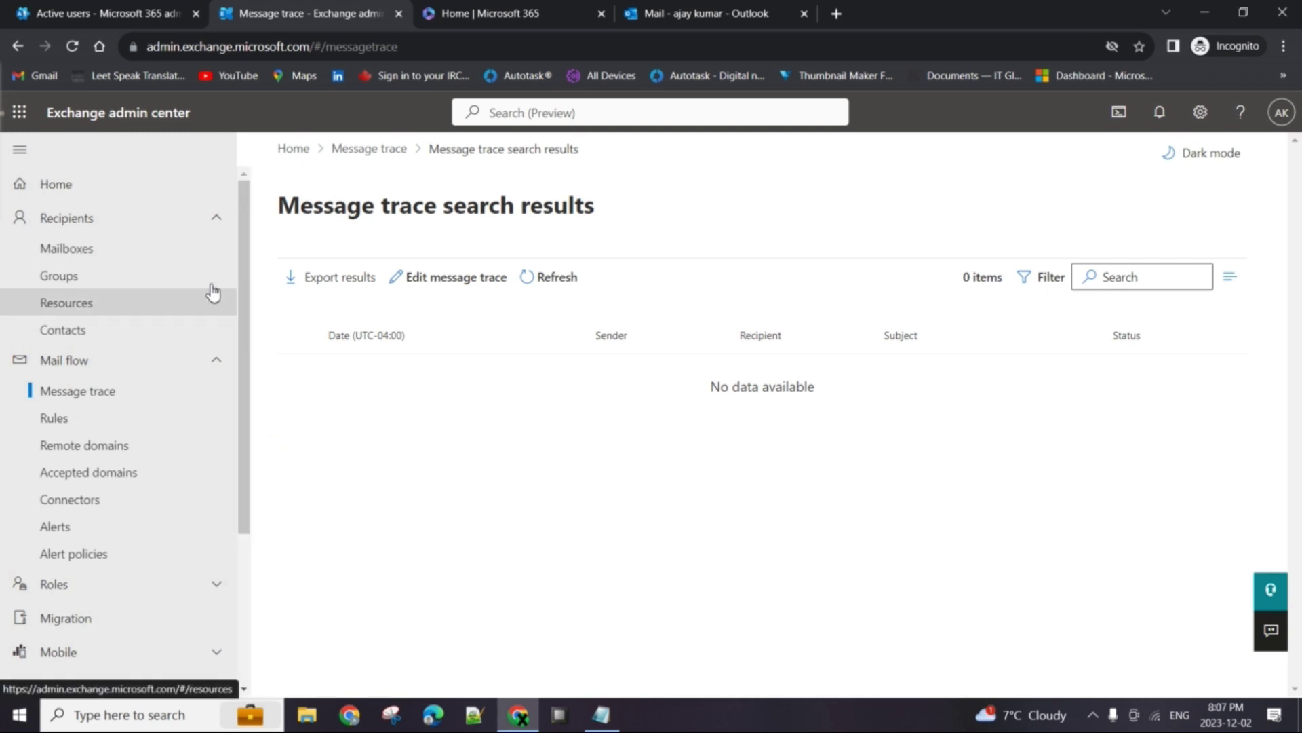
Open the Exchange admin center in a new tab from the admin centers list.
click(153, 13)
scroll(168, 536, down, 5)
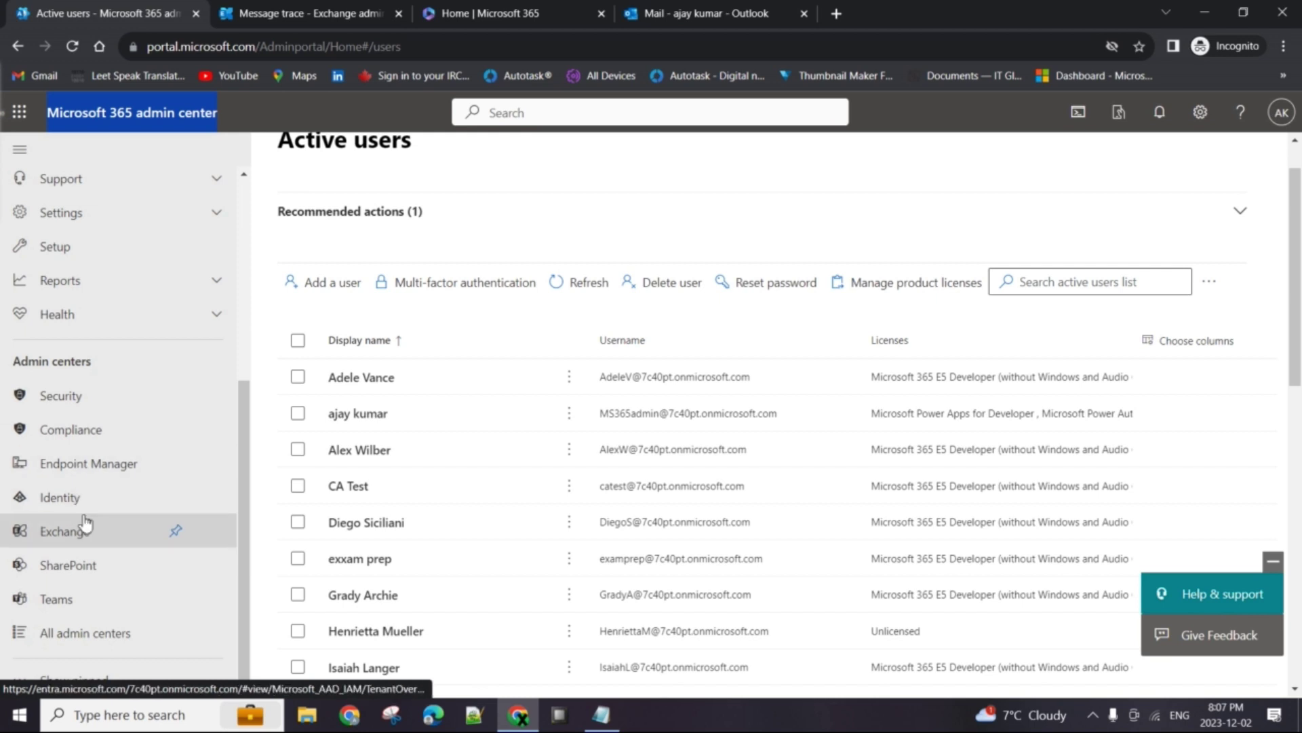
click(83, 531)
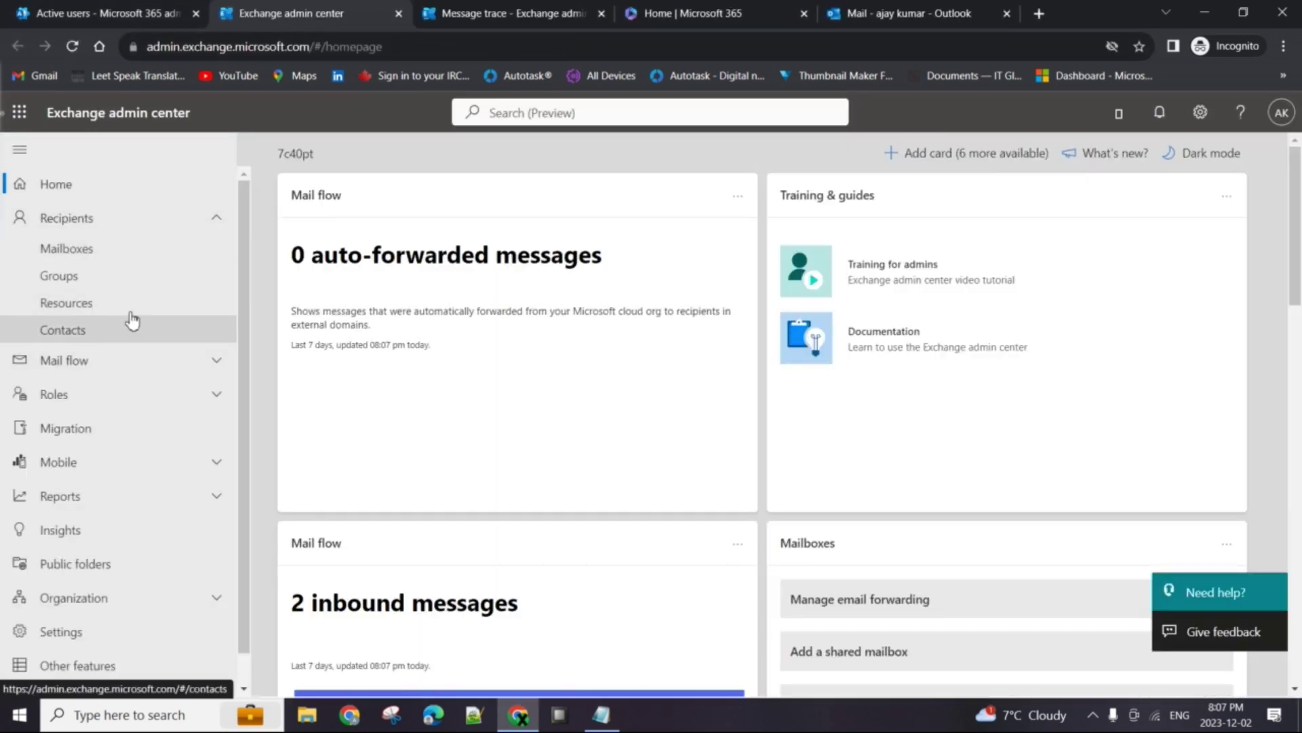
Go to Mail flow > Message trace and start a new trace with focus on Senders.
click(136, 367)
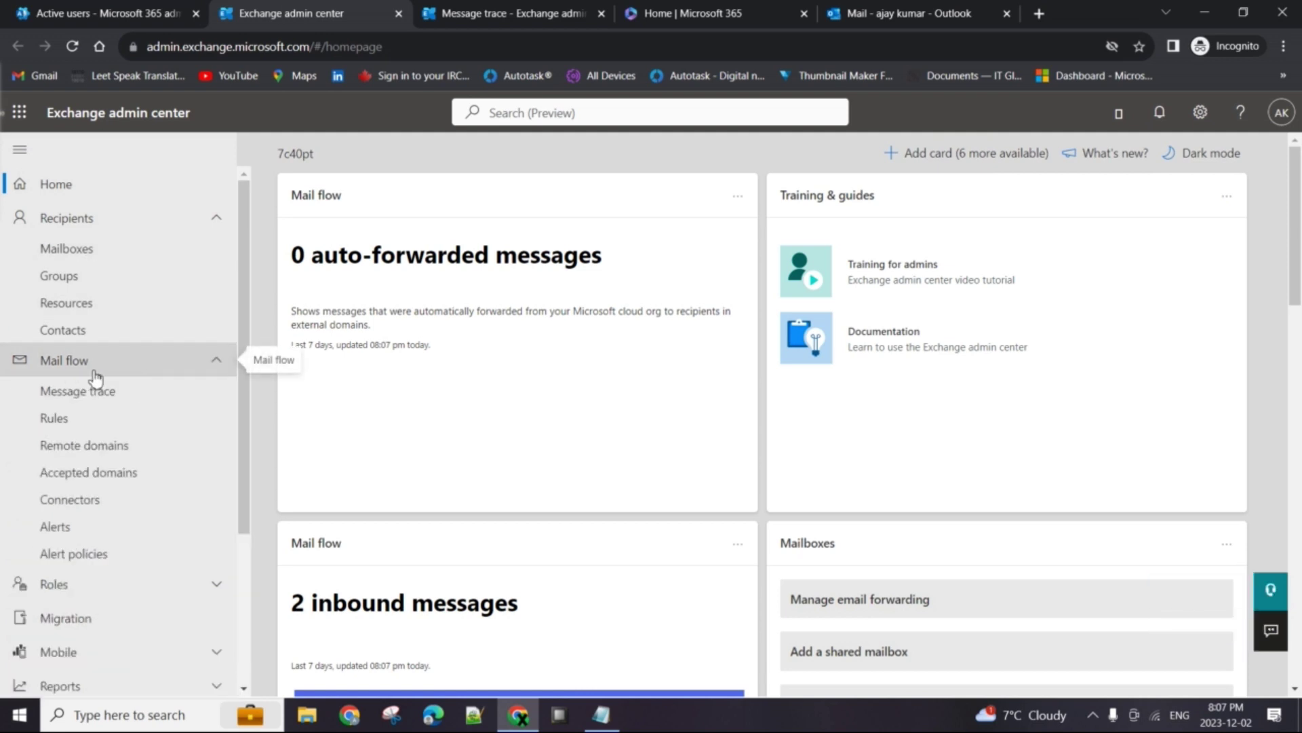
click(101, 402)
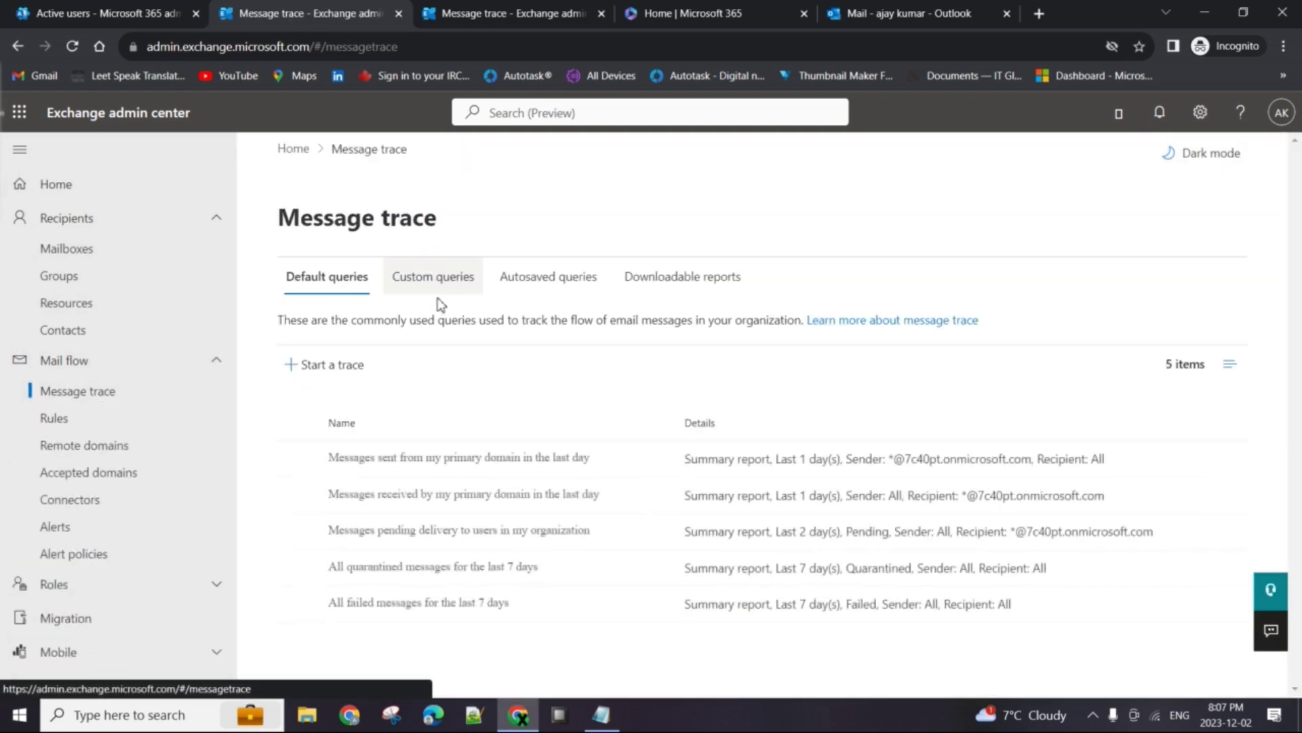
click(330, 373)
click(887, 298)
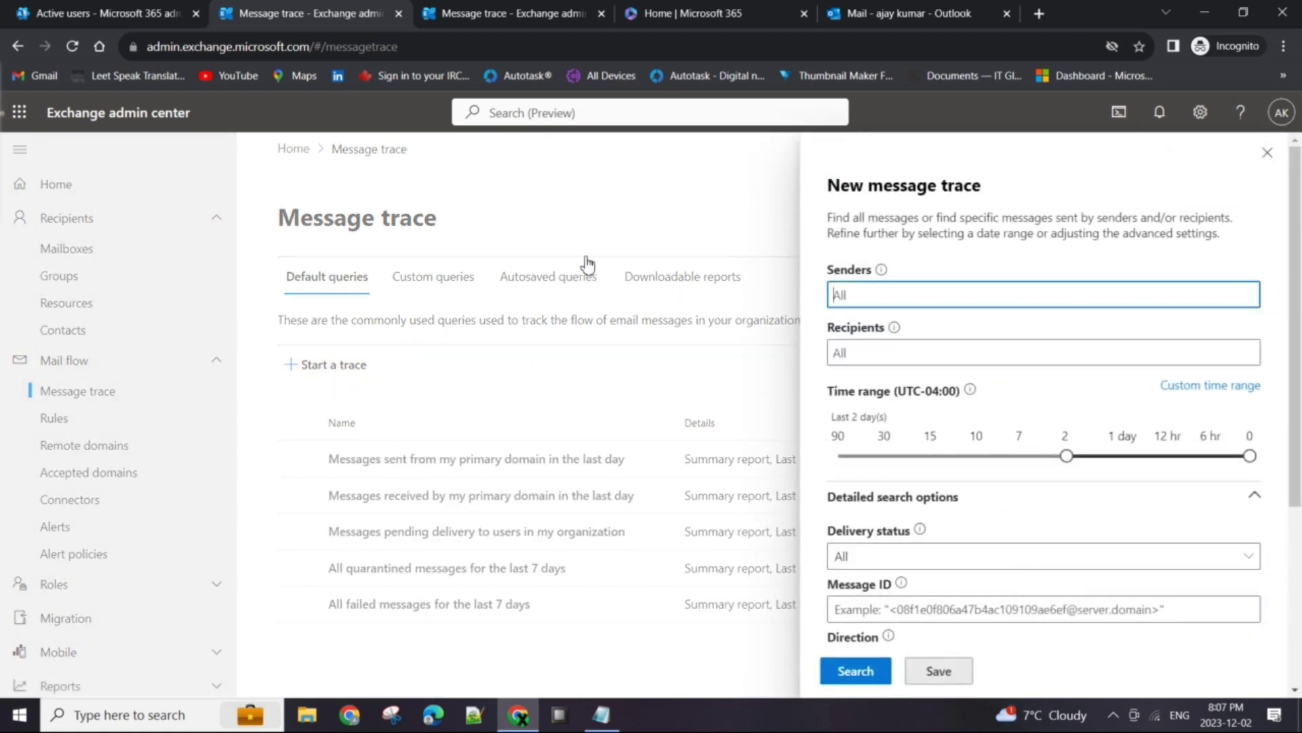
Compare the account signed in to Outlook with the admin center's signed-in account.
click(856, 19)
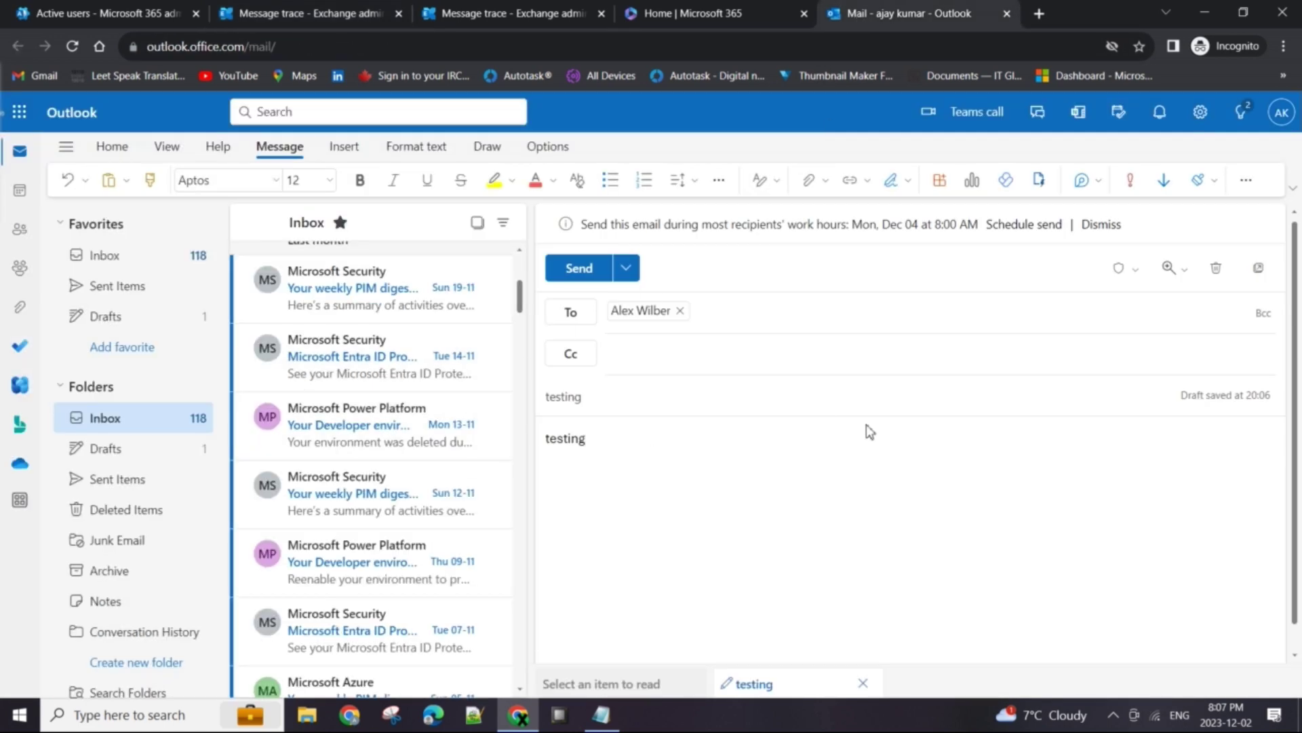
click(1292, 124)
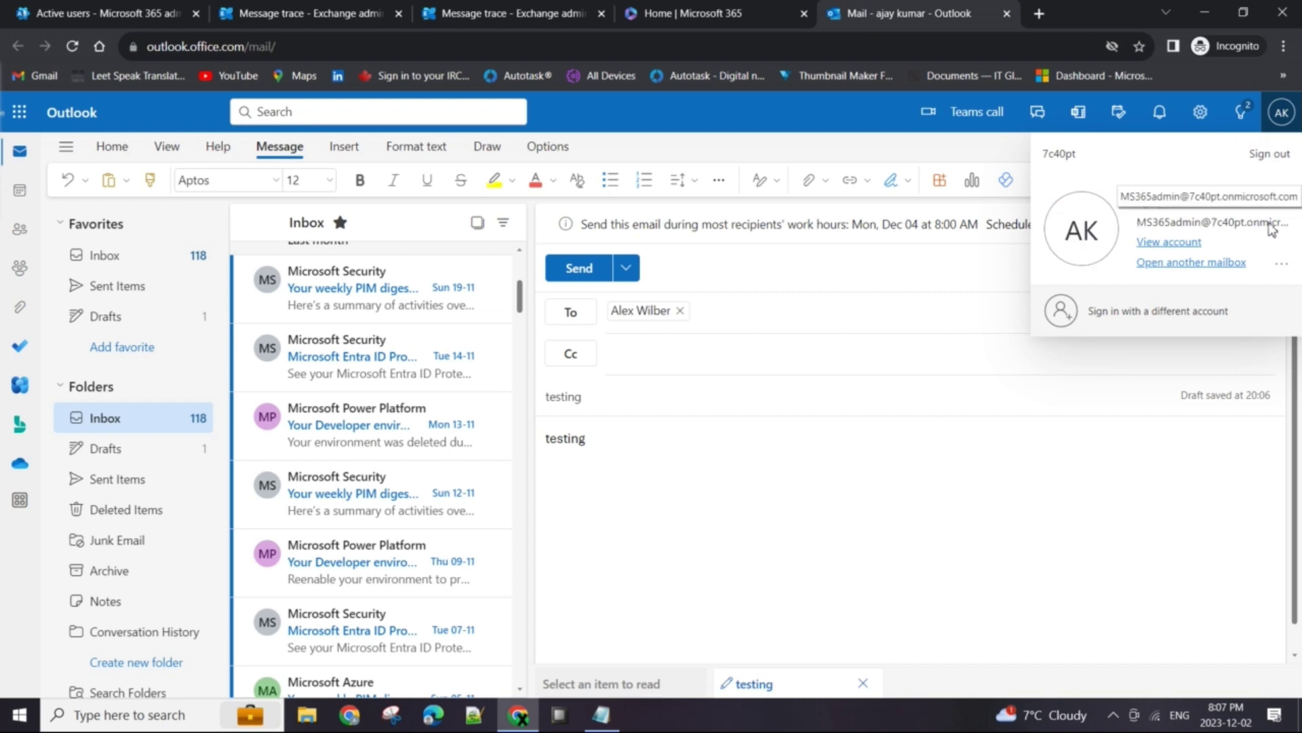
click(498, 14)
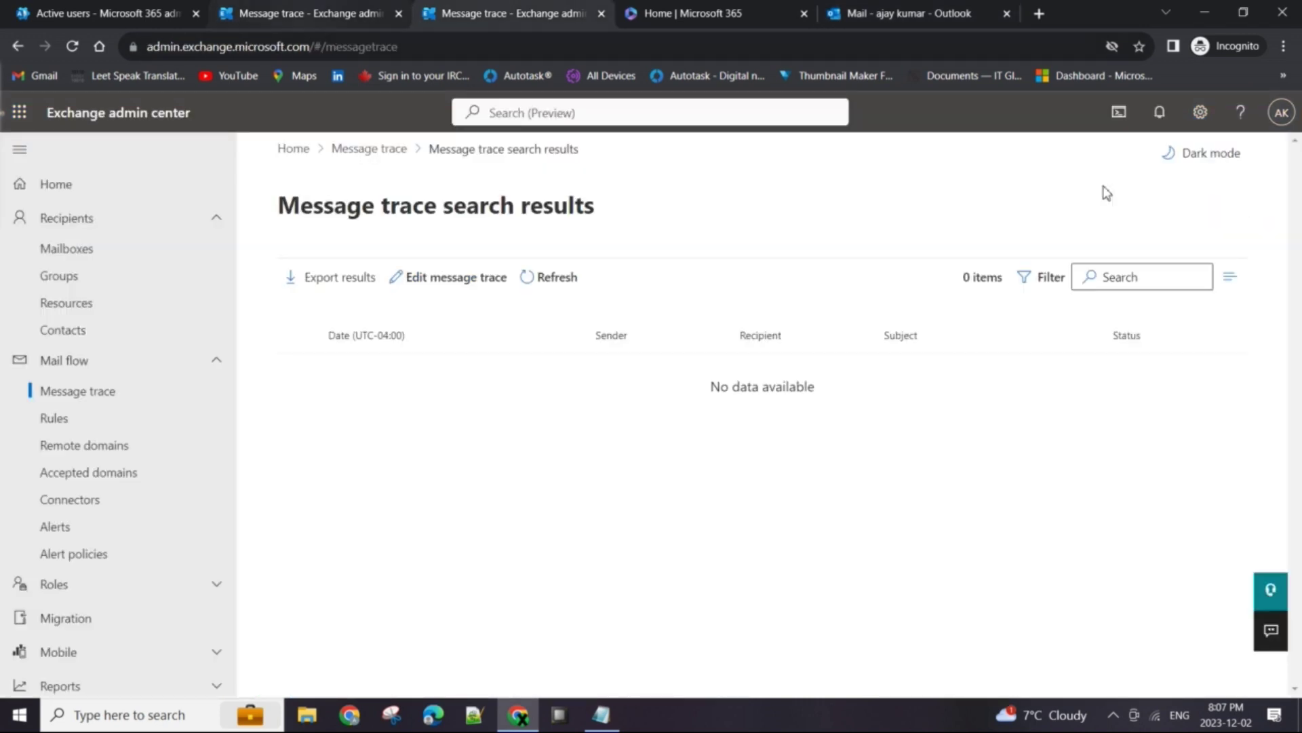
click(1282, 113)
drag(1145, 222, 1268, 225)
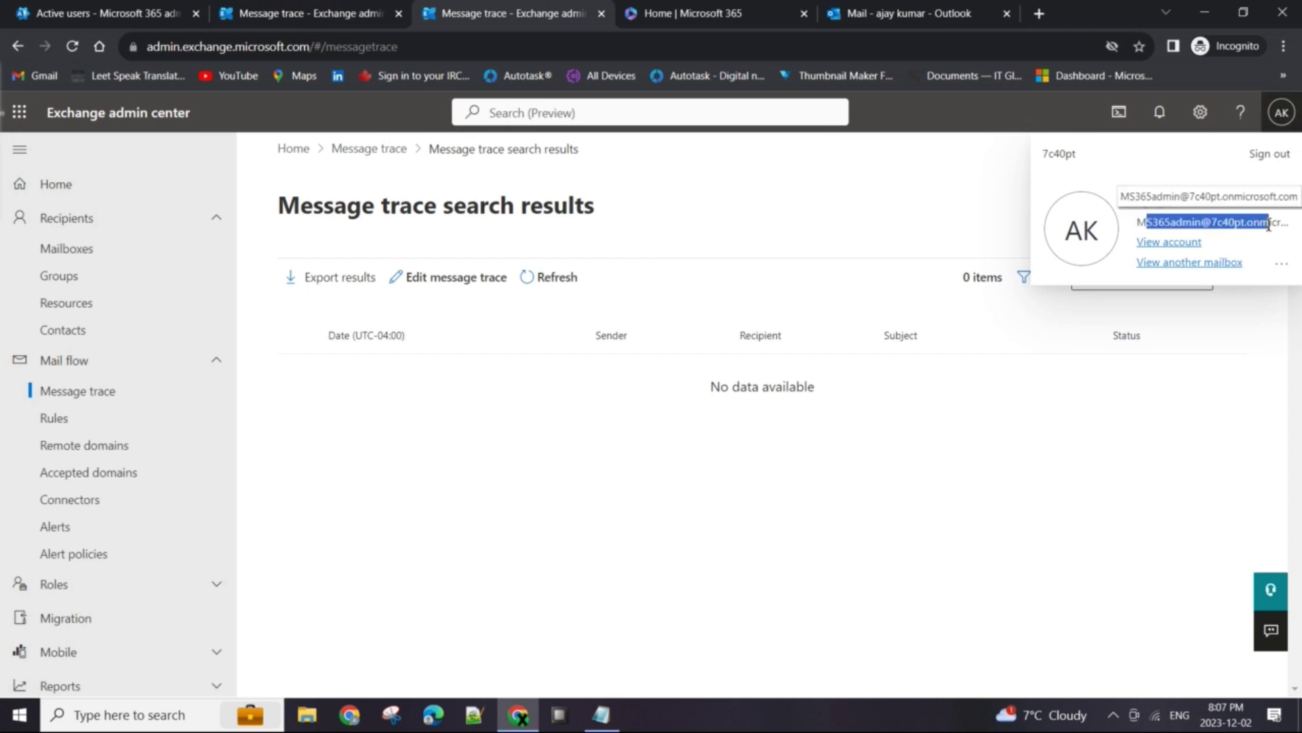
click(894, 13)
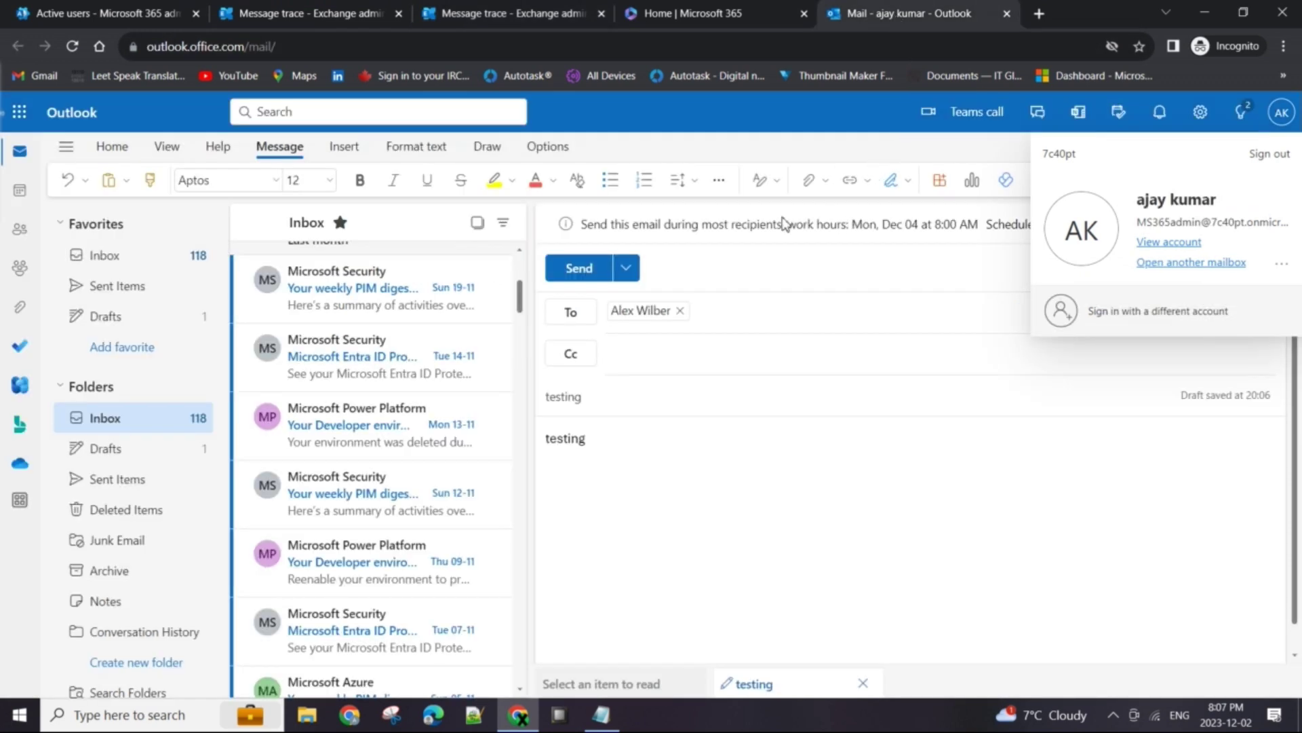
click(671, 104)
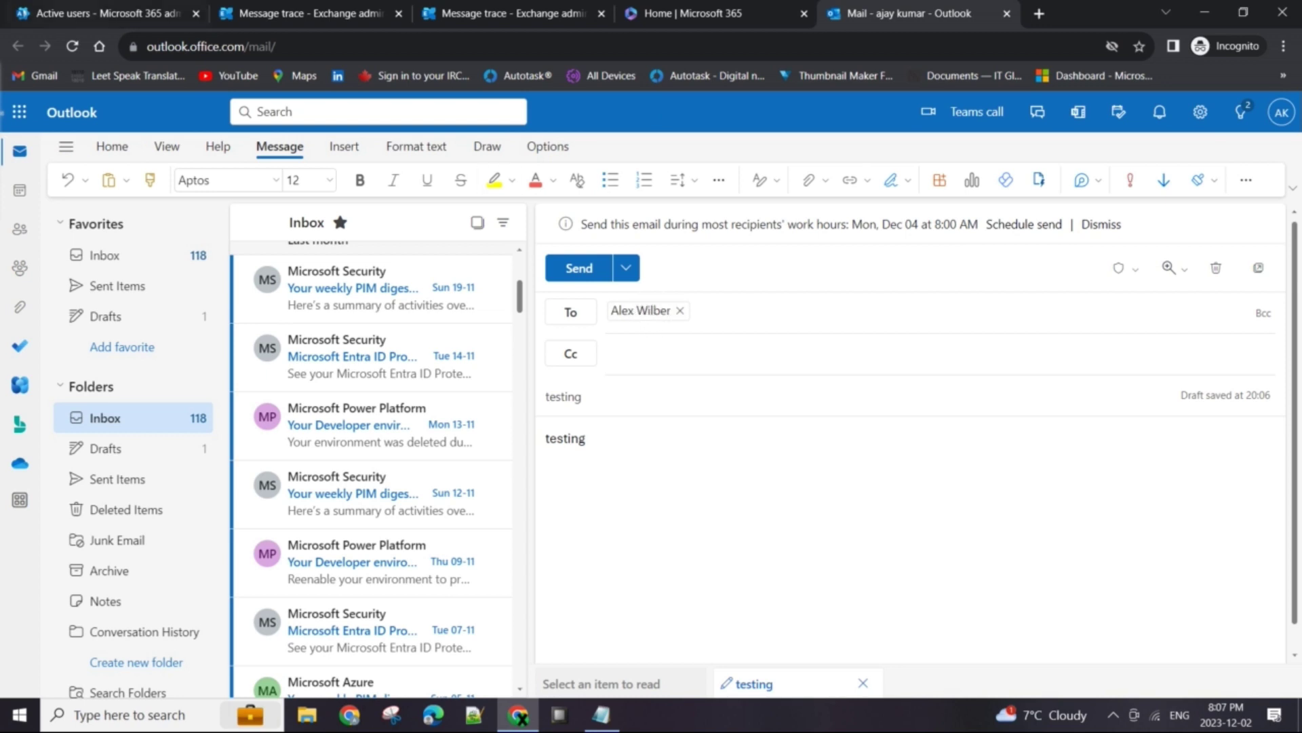
Verify the draft recipient in Active users, then check the draft's recipient field.
click(84, 13)
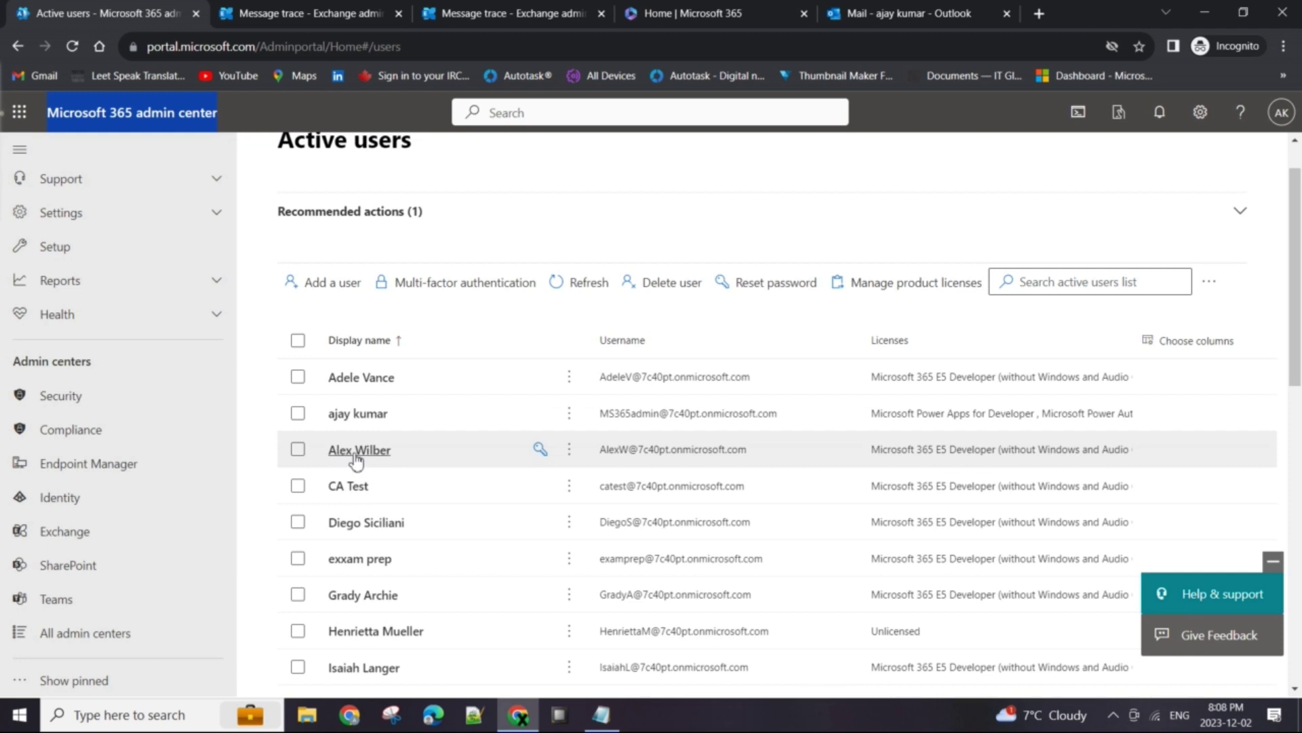
click(751, 453)
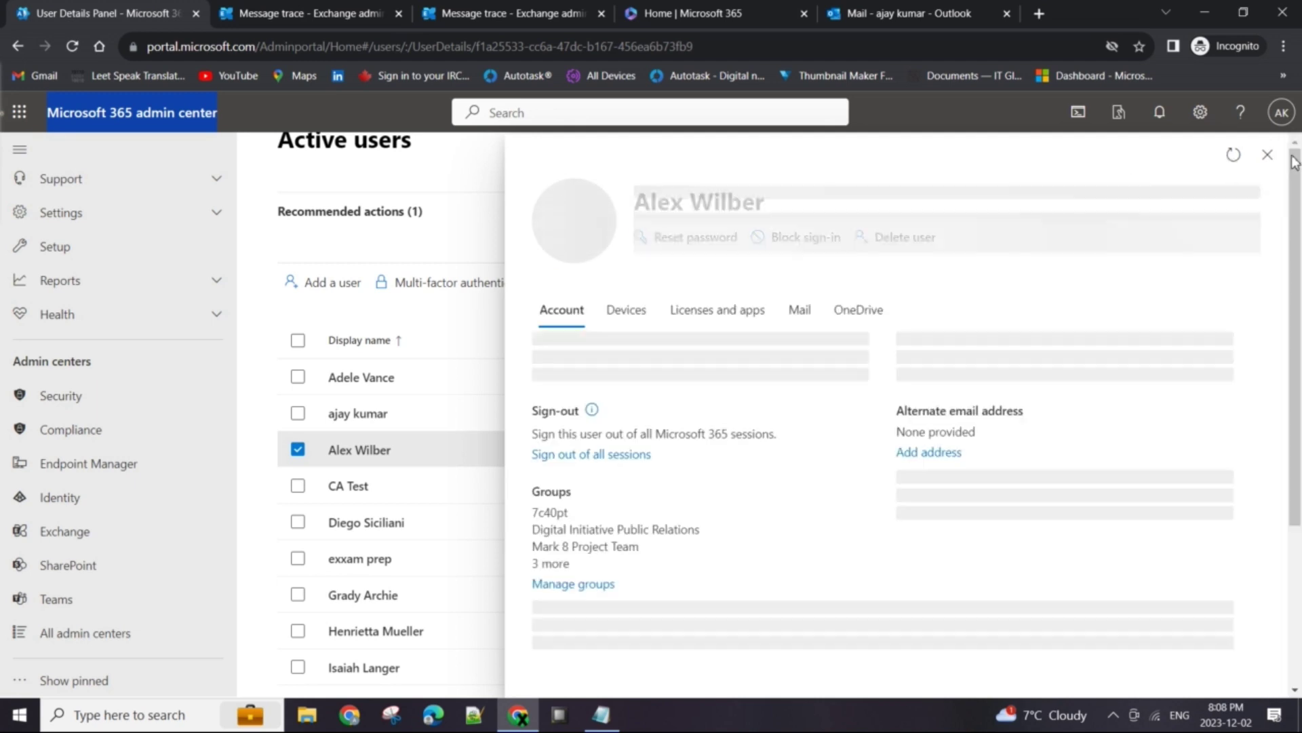
click(1267, 155)
click(909, 14)
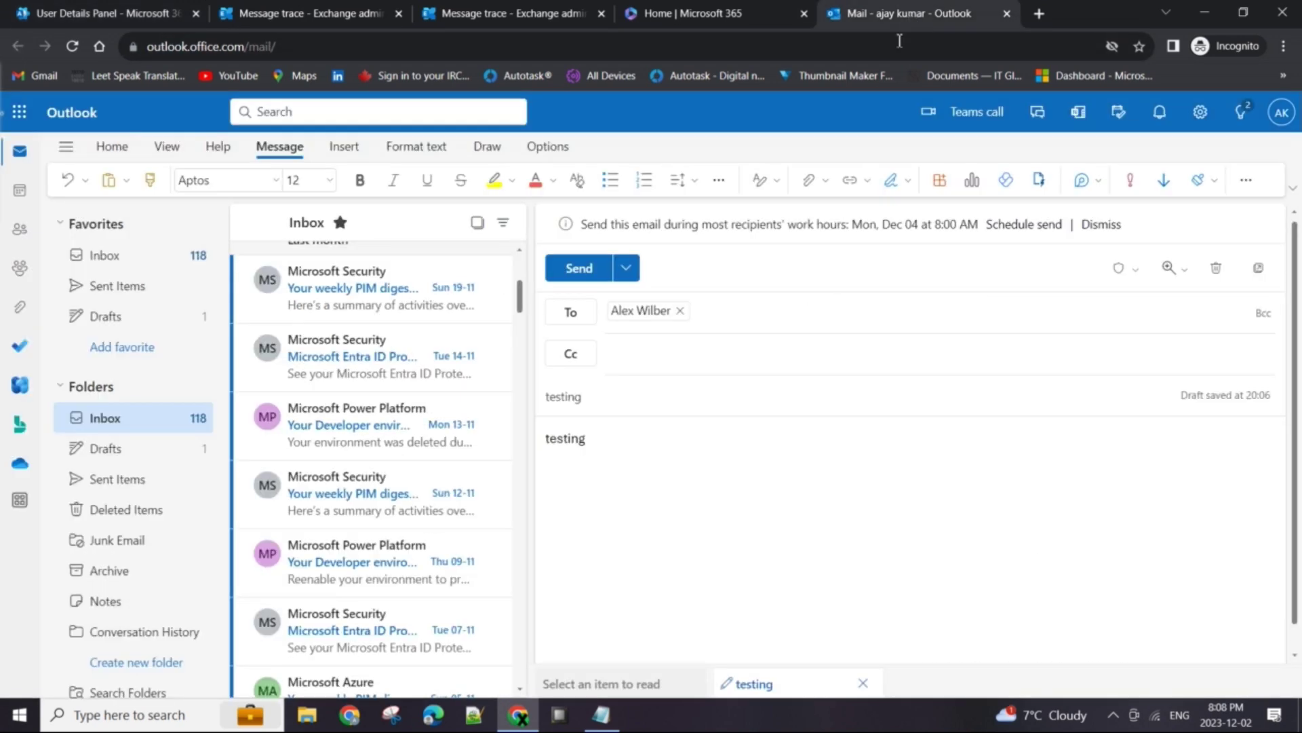
click(712, 319)
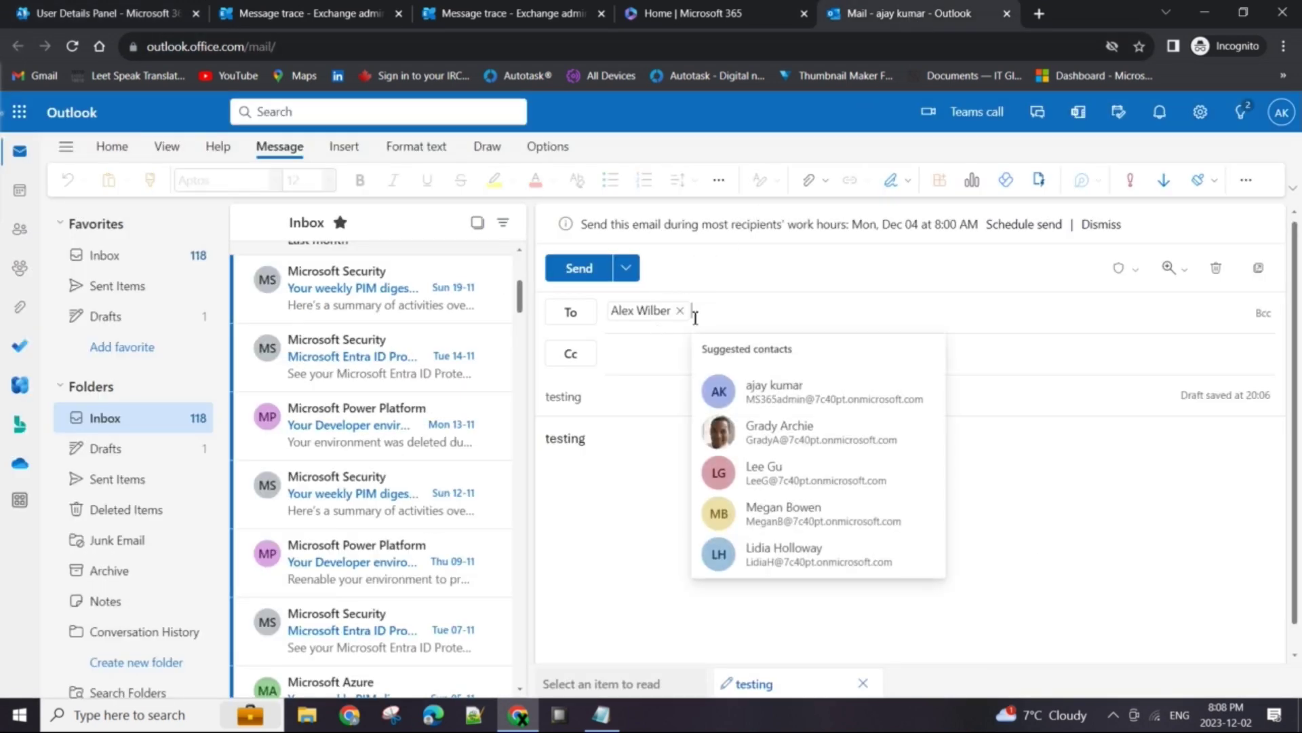
click(637, 409)
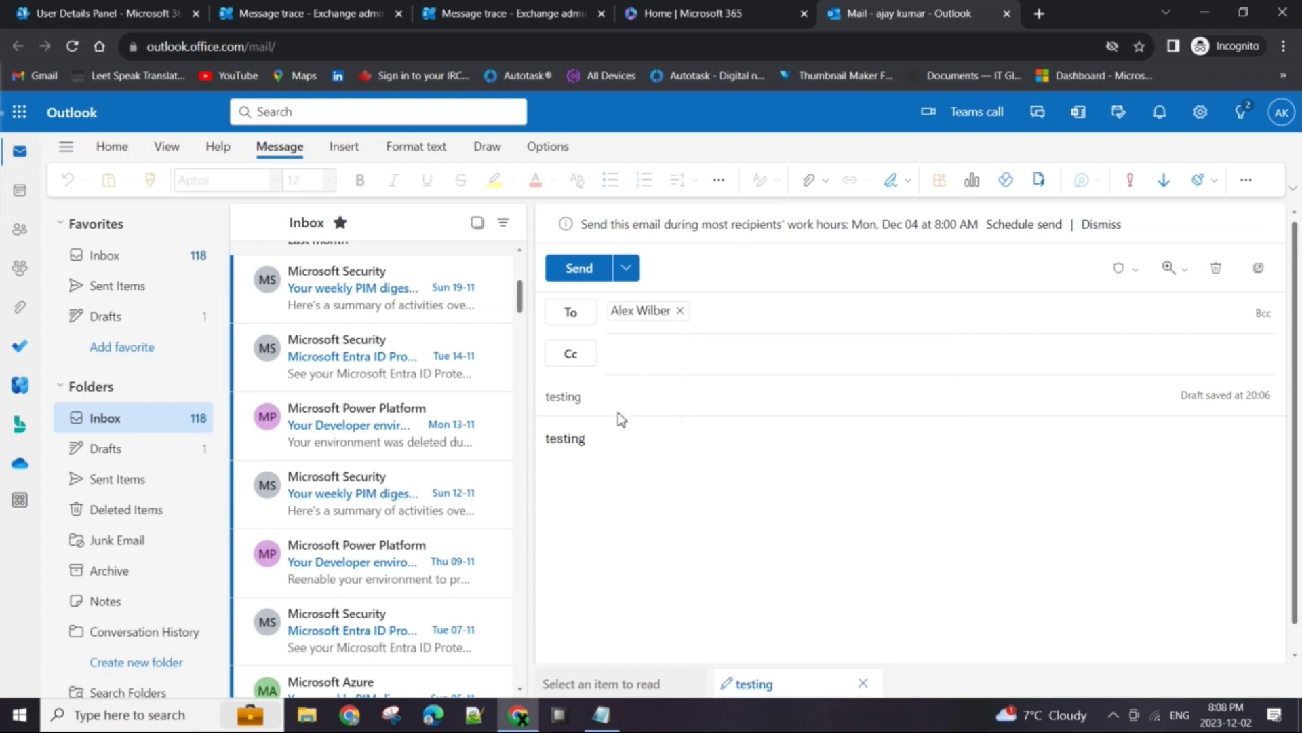
Send the 'testing' email and look back at the still-empty trace results.
click(584, 274)
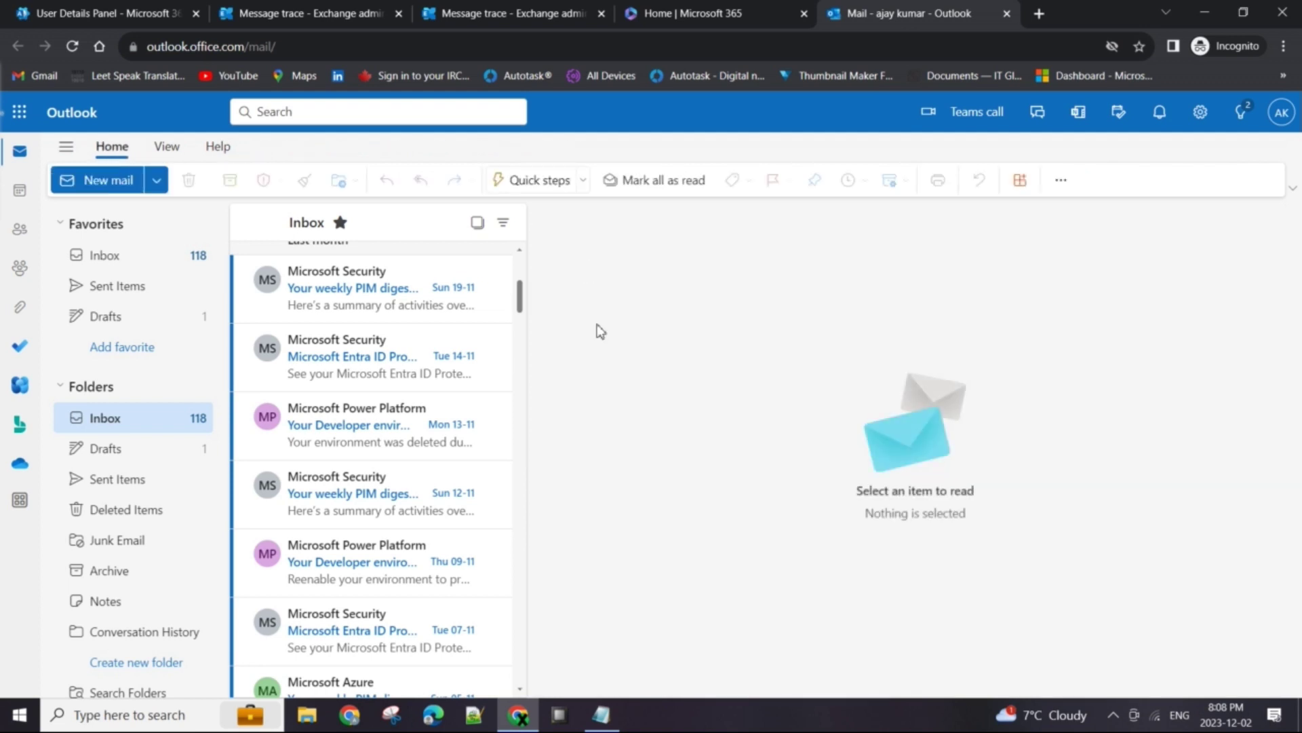
scroll(416, 497, up, 4)
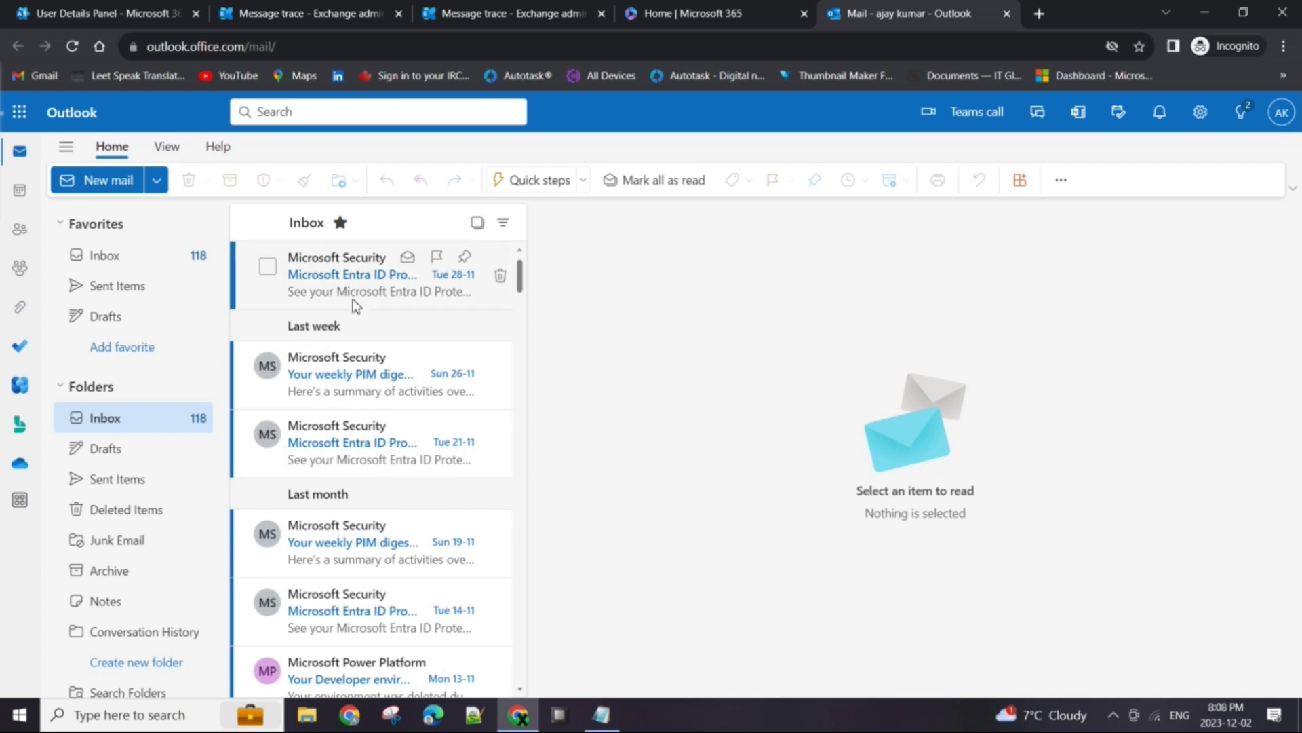
click(523, 16)
click(773, 261)
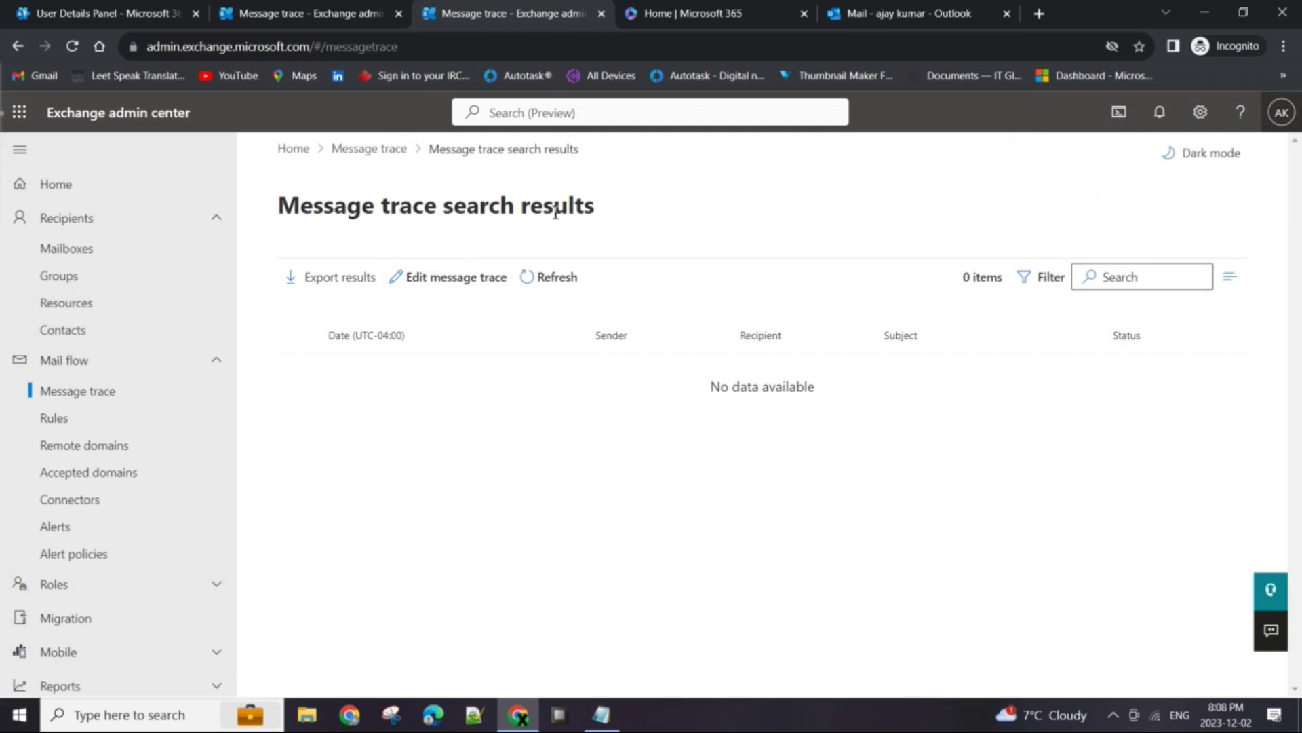
Confirm the 'testing' email is in Outlook's Sent Items, then return to message trace.
click(854, 10)
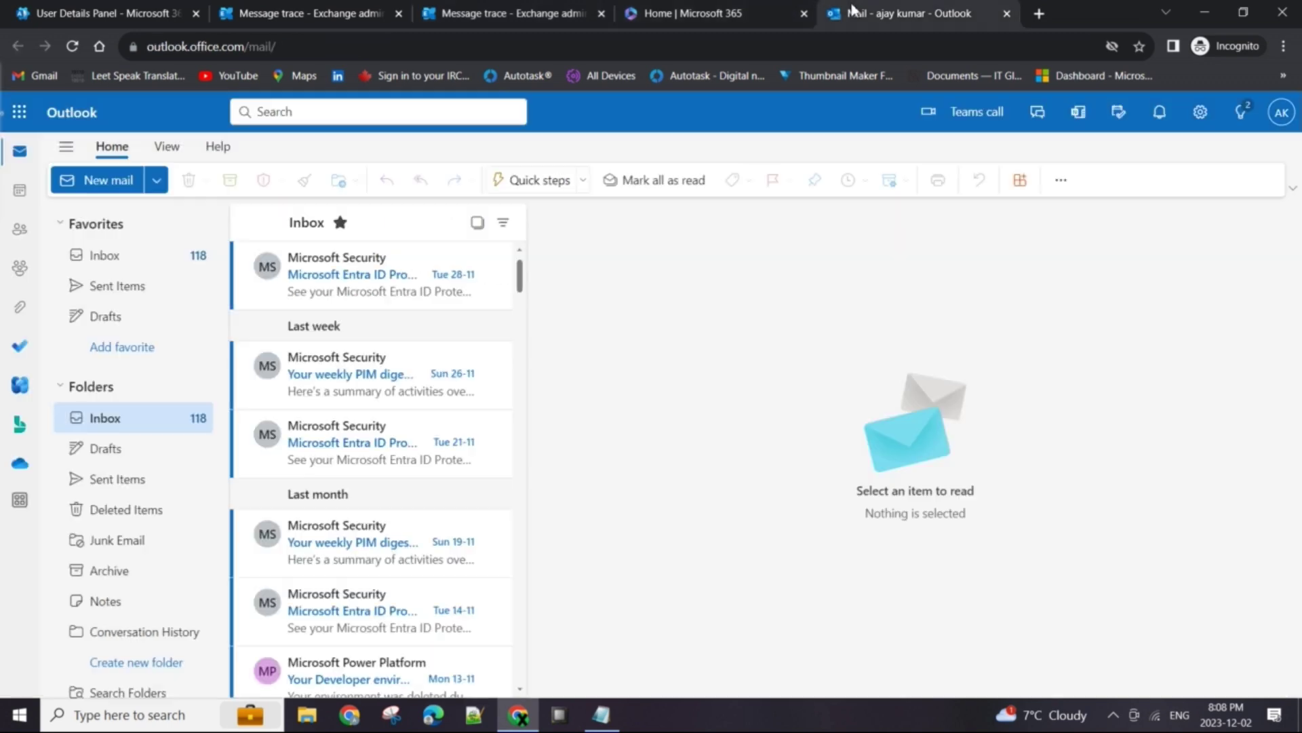
click(117, 482)
click(379, 321)
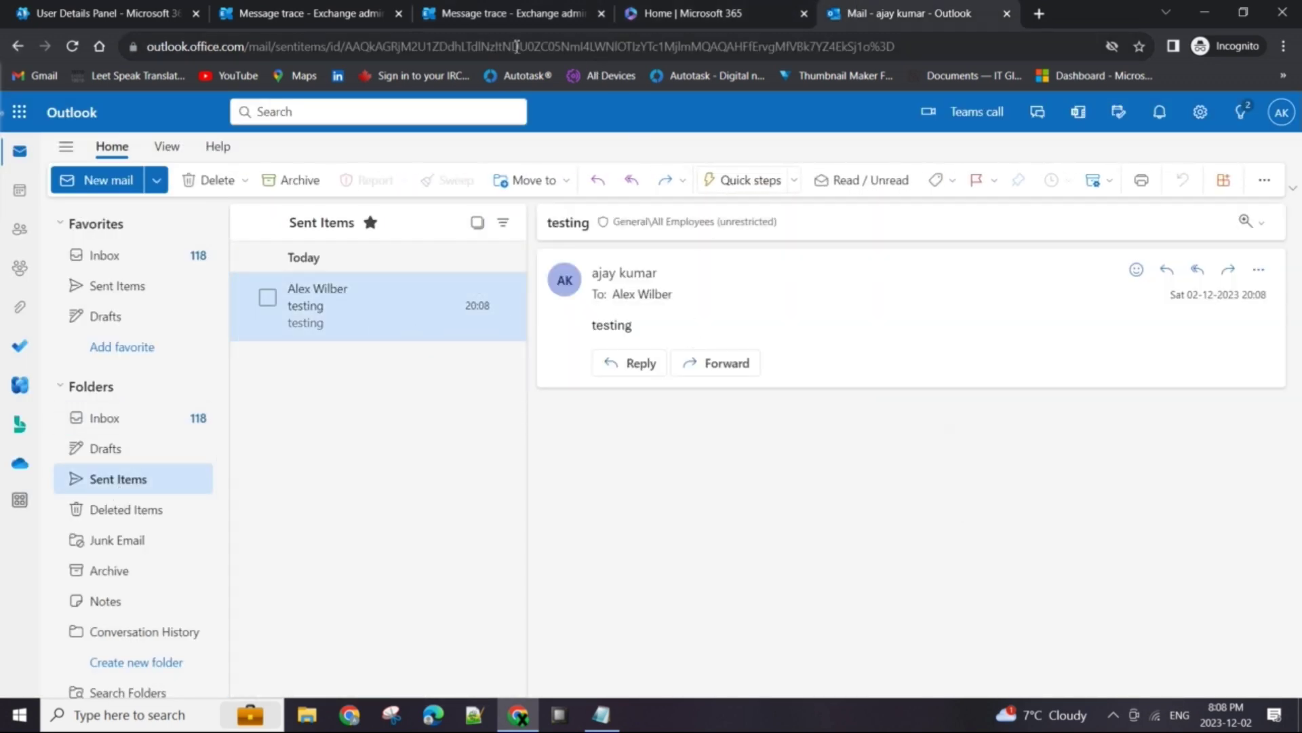
click(473, 16)
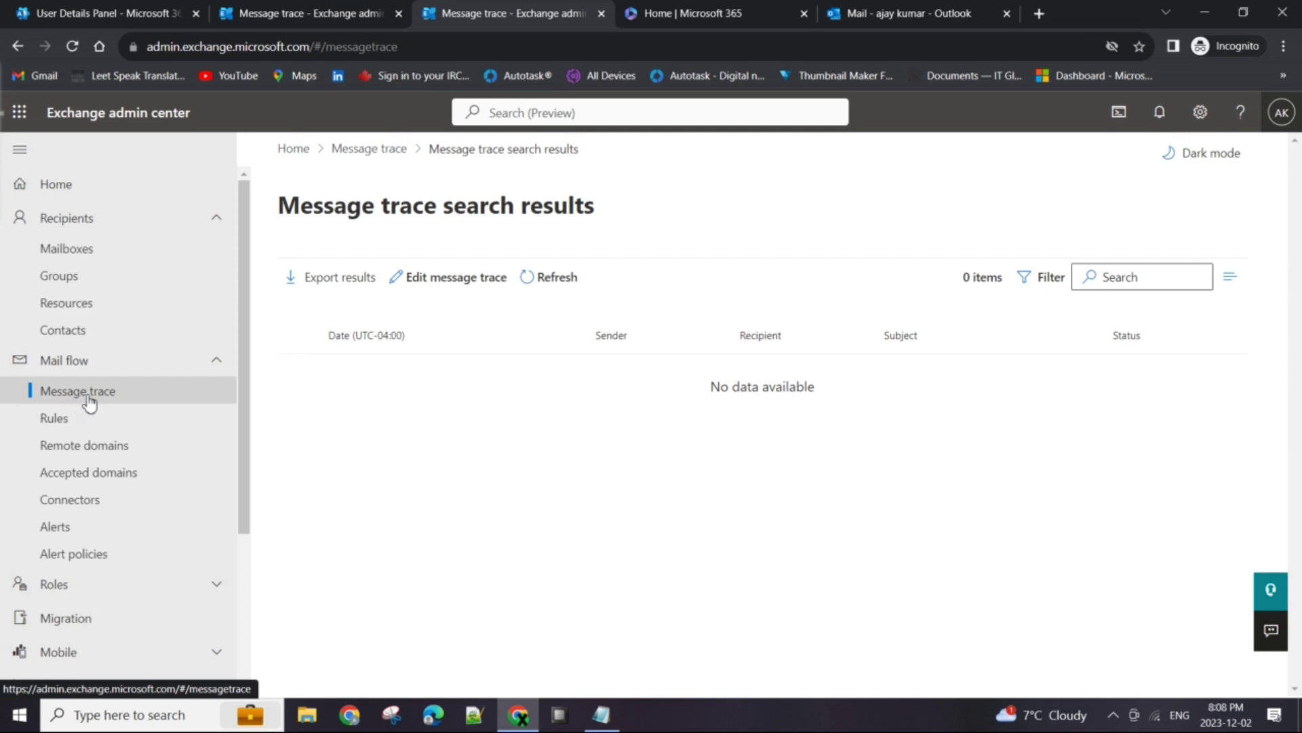
Edit the trace criteria, replacing the old sender with the admin account.
click(433, 294)
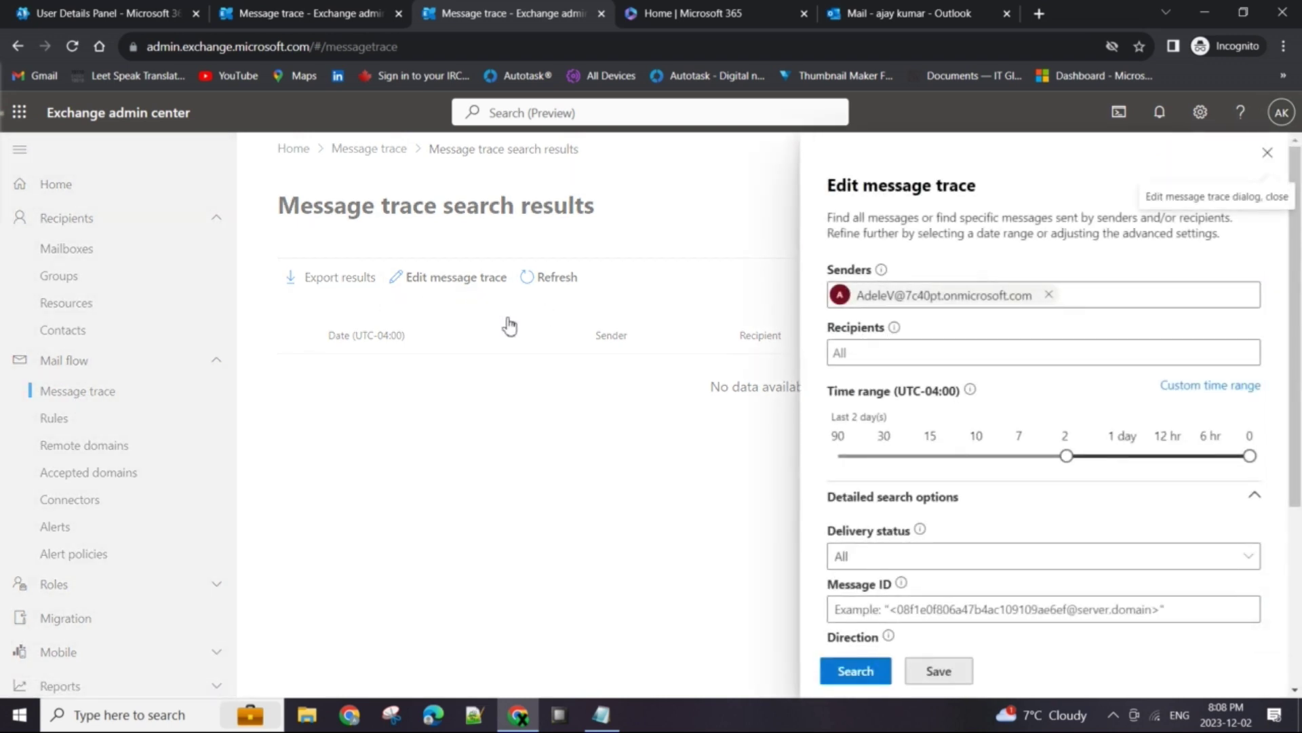
click(1048, 295)
click(967, 360)
click(890, 293)
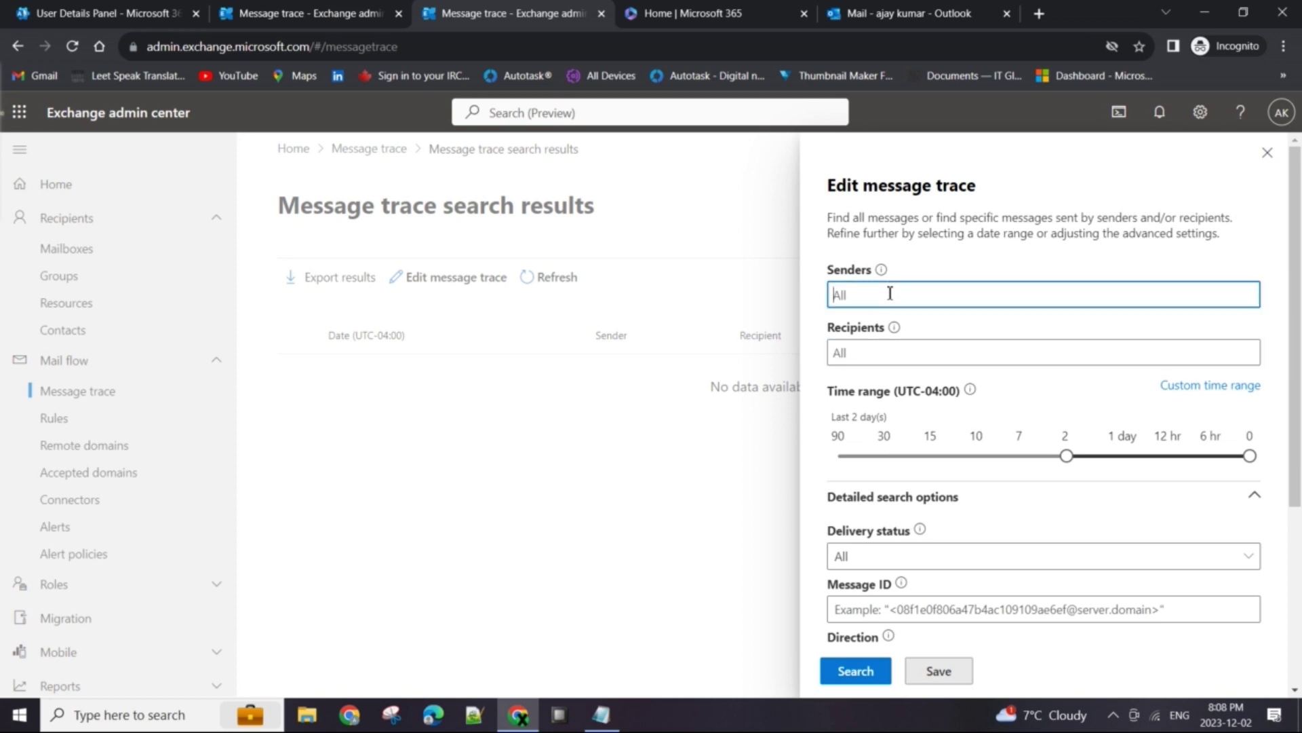
click(902, 352)
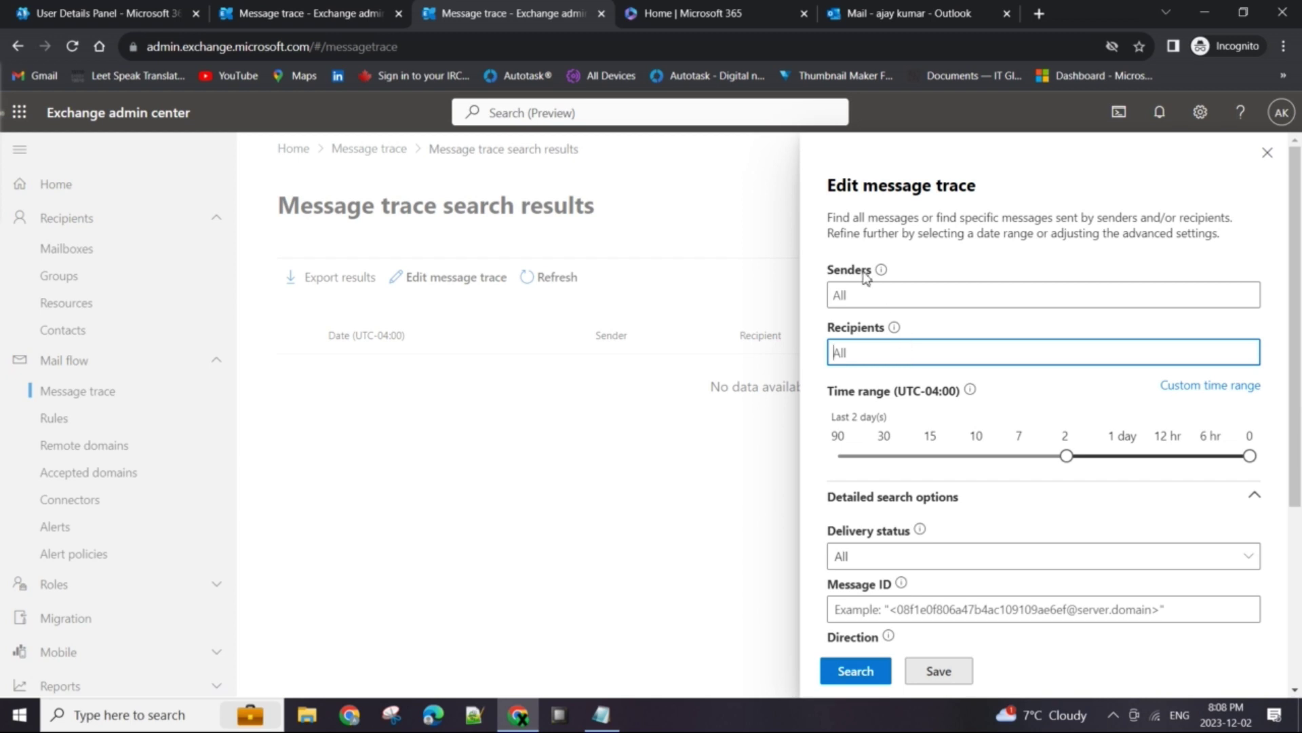
click(878, 295)
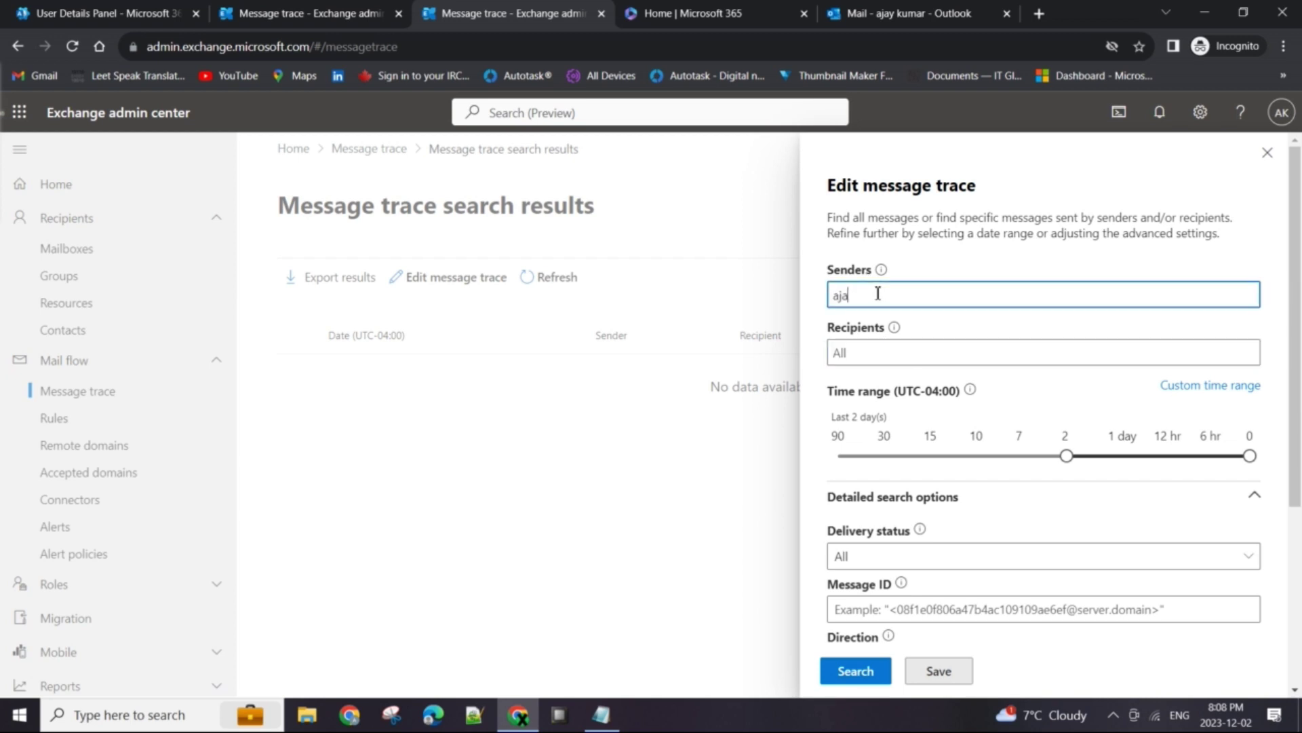
text(aja)
key(Return)
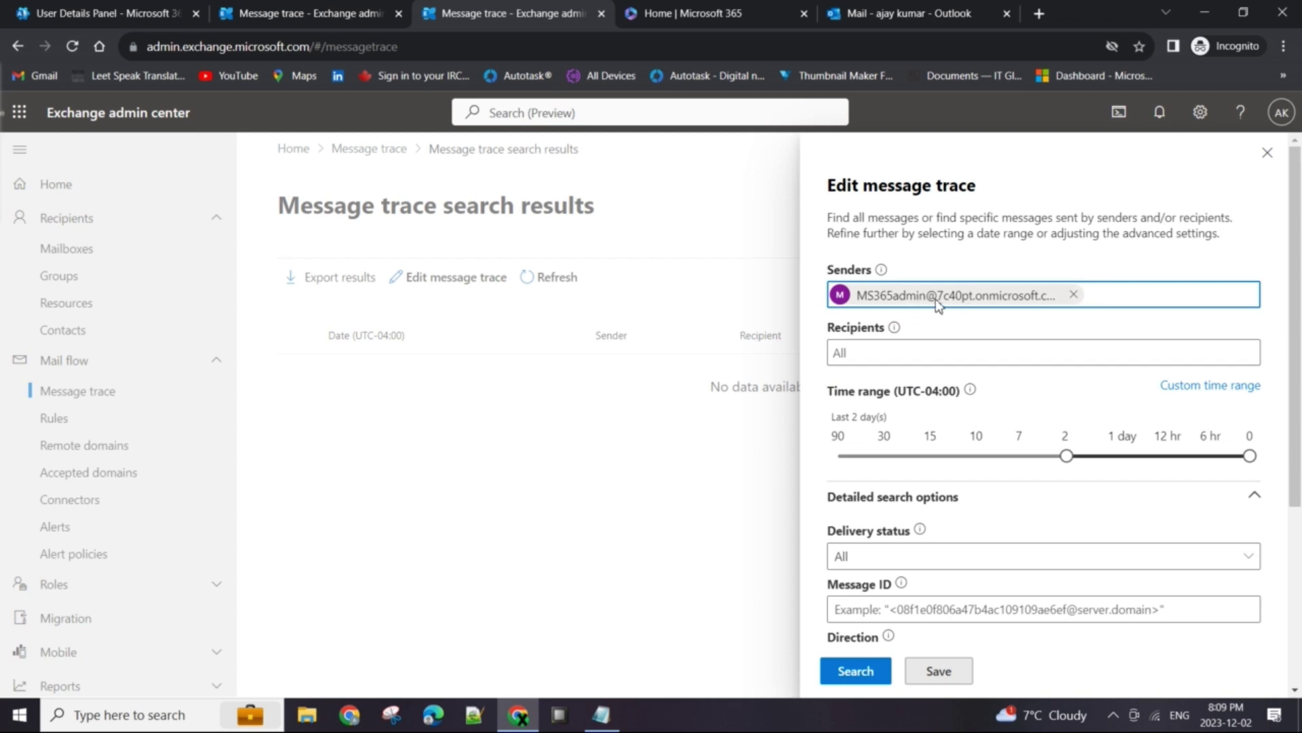
Add the recipient, adjust the time range, and run the search.
click(875, 357)
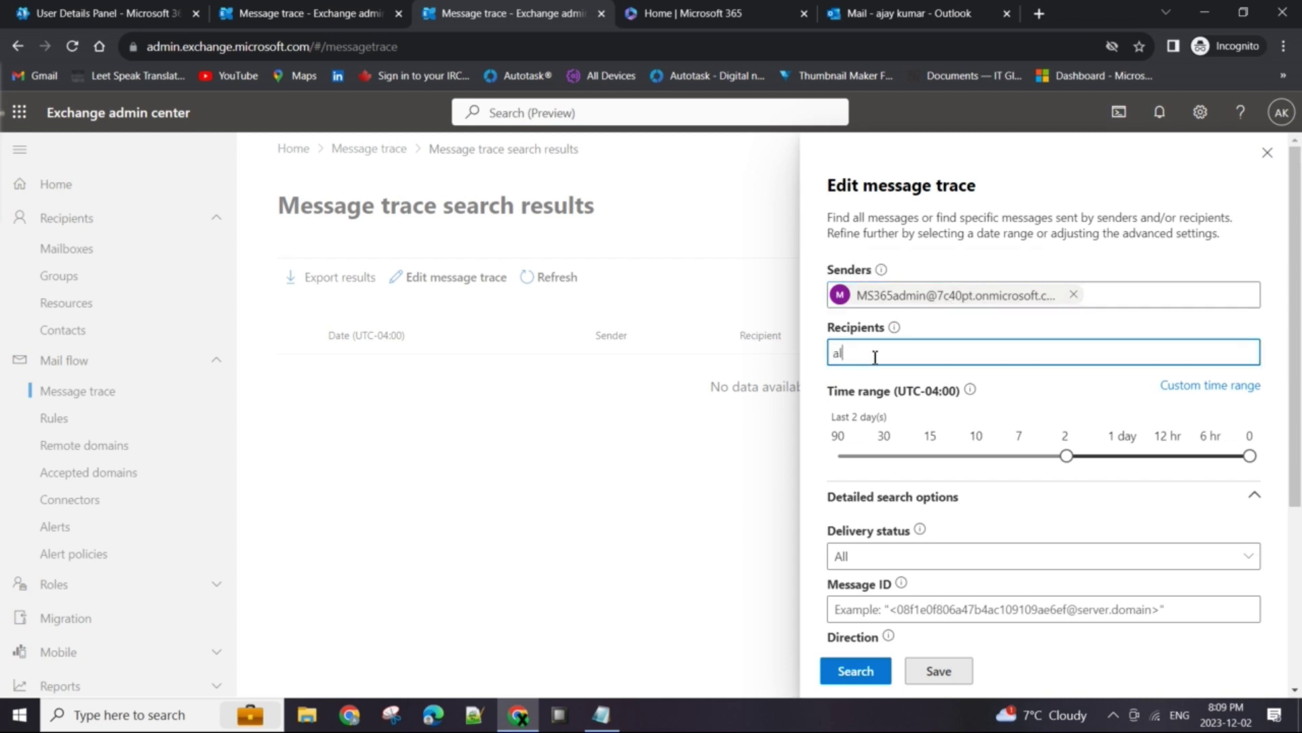
click(945, 425)
scroll(1125, 486, down, 1)
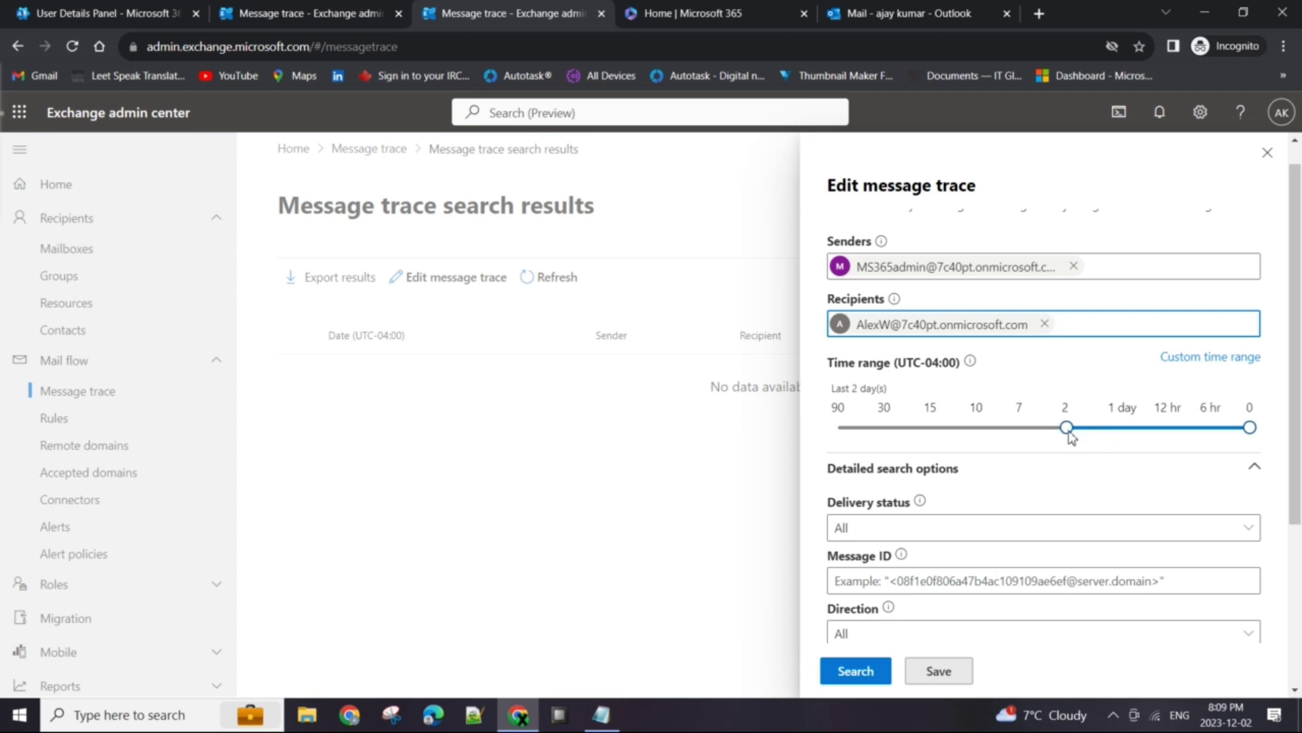
mouse_move(1067, 432)
mouse_down()
mouse_move(1203, 429)
mouse_move(1082, 436)
mouse_up()
scroll(1084, 460, down, 3)
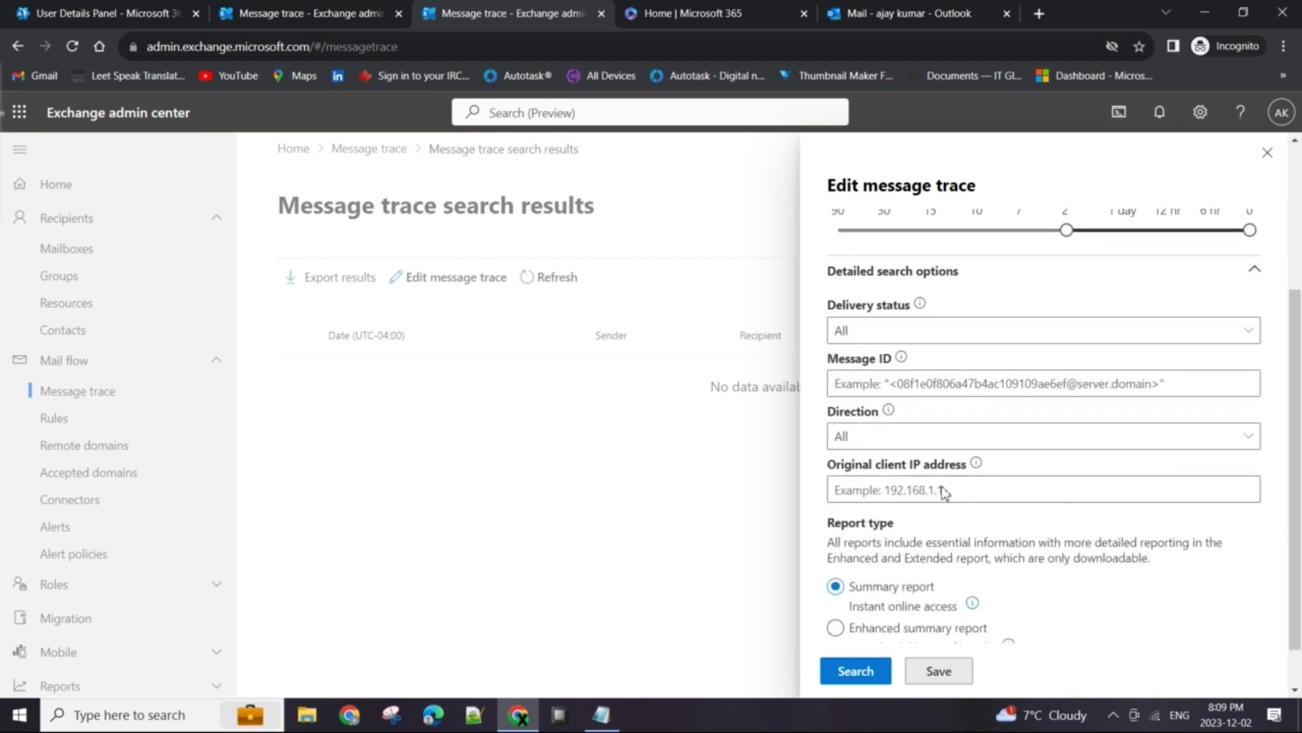
scroll(916, 415, down, 1)
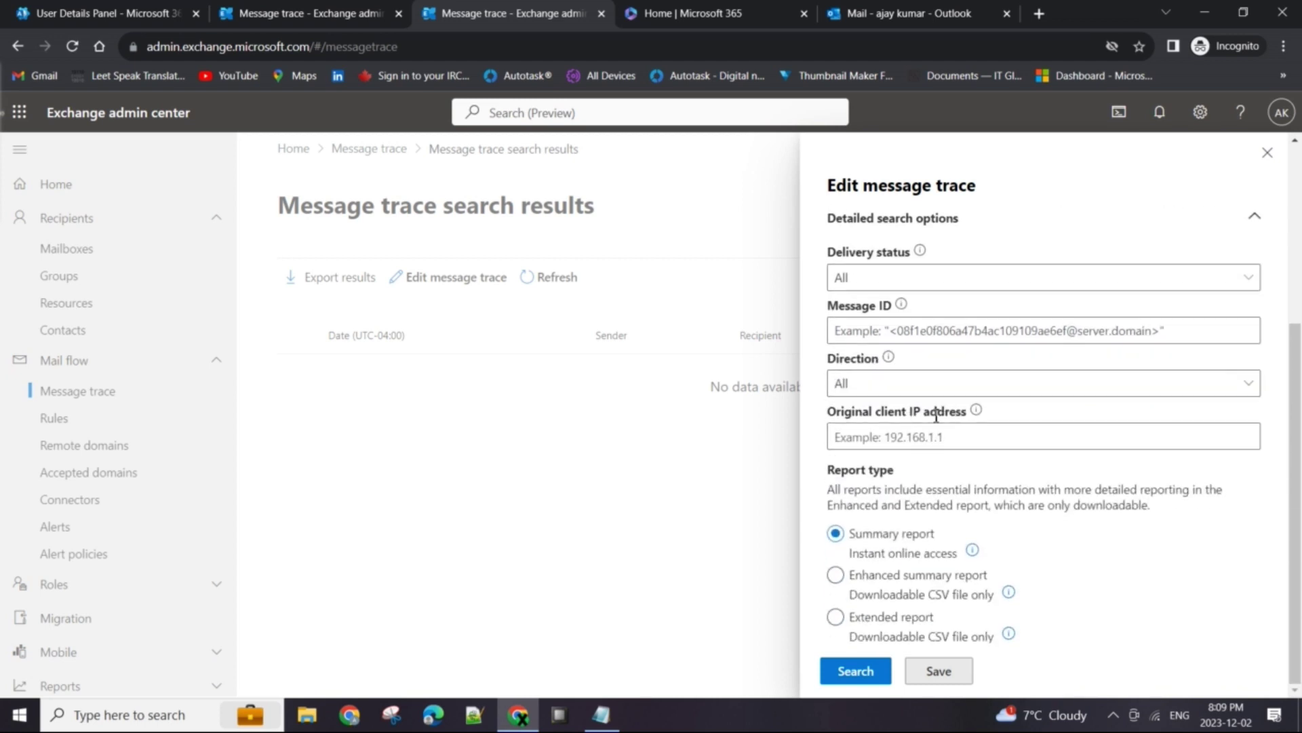
scroll(922, 468, up, 4)
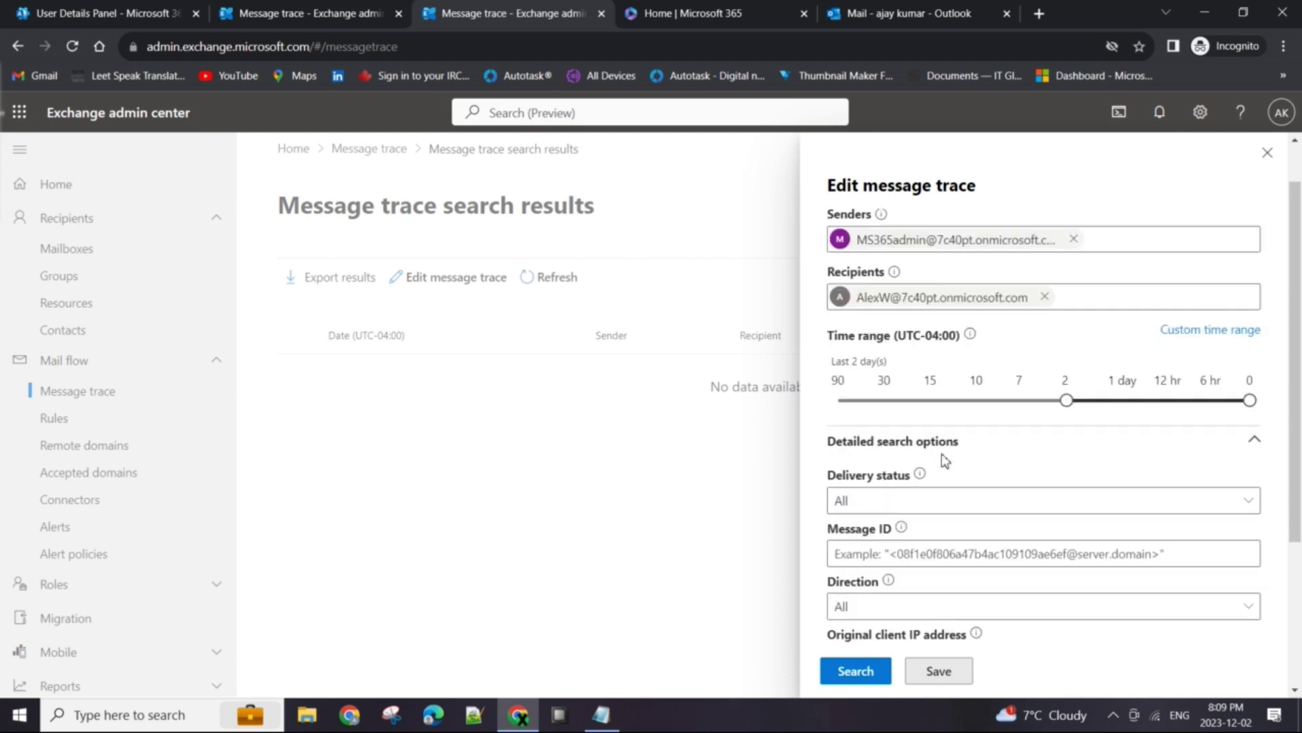
scroll(1008, 487, down, 5)
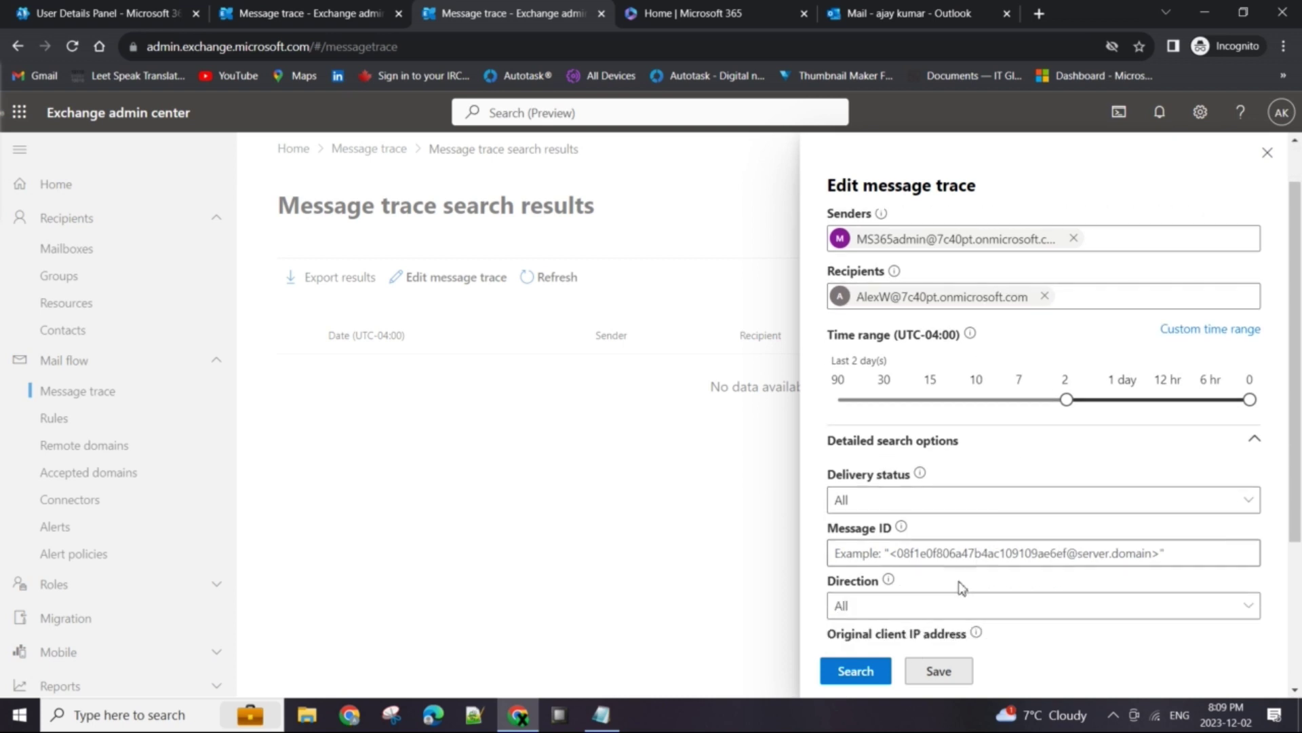
scroll(935, 604, down, 1)
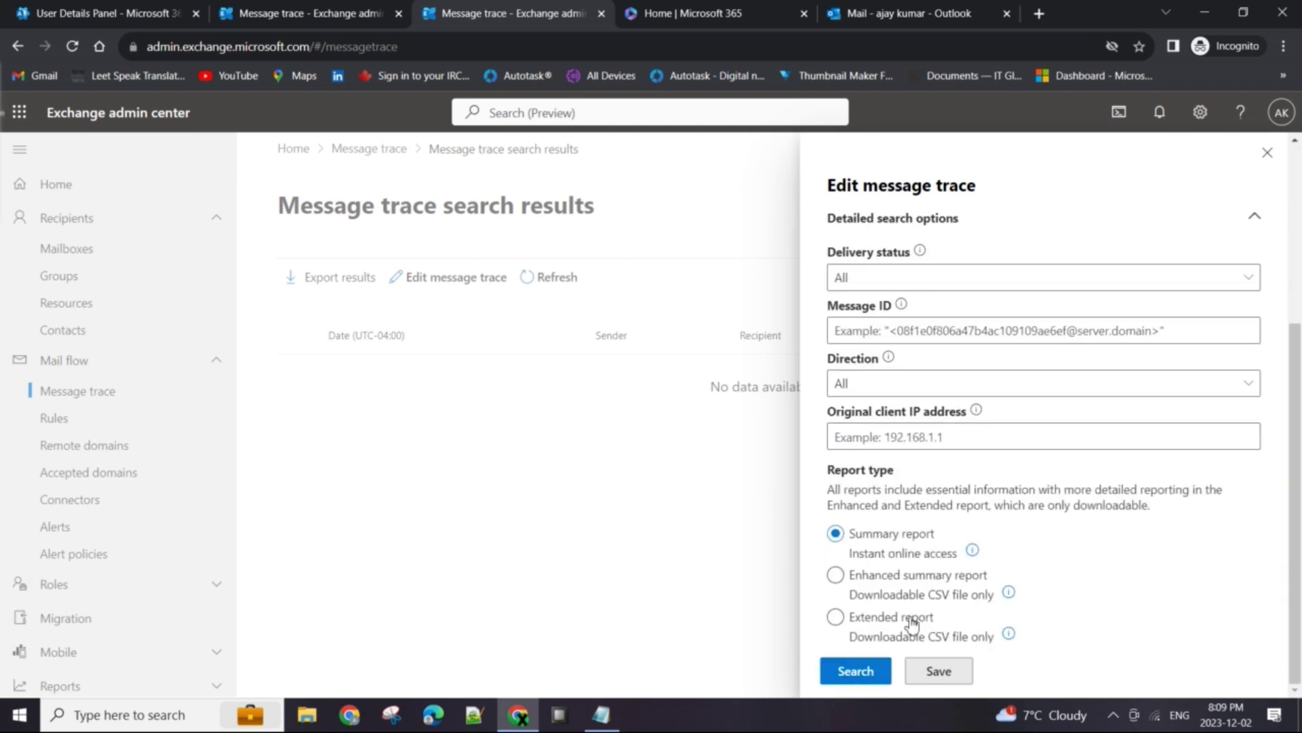
click(856, 672)
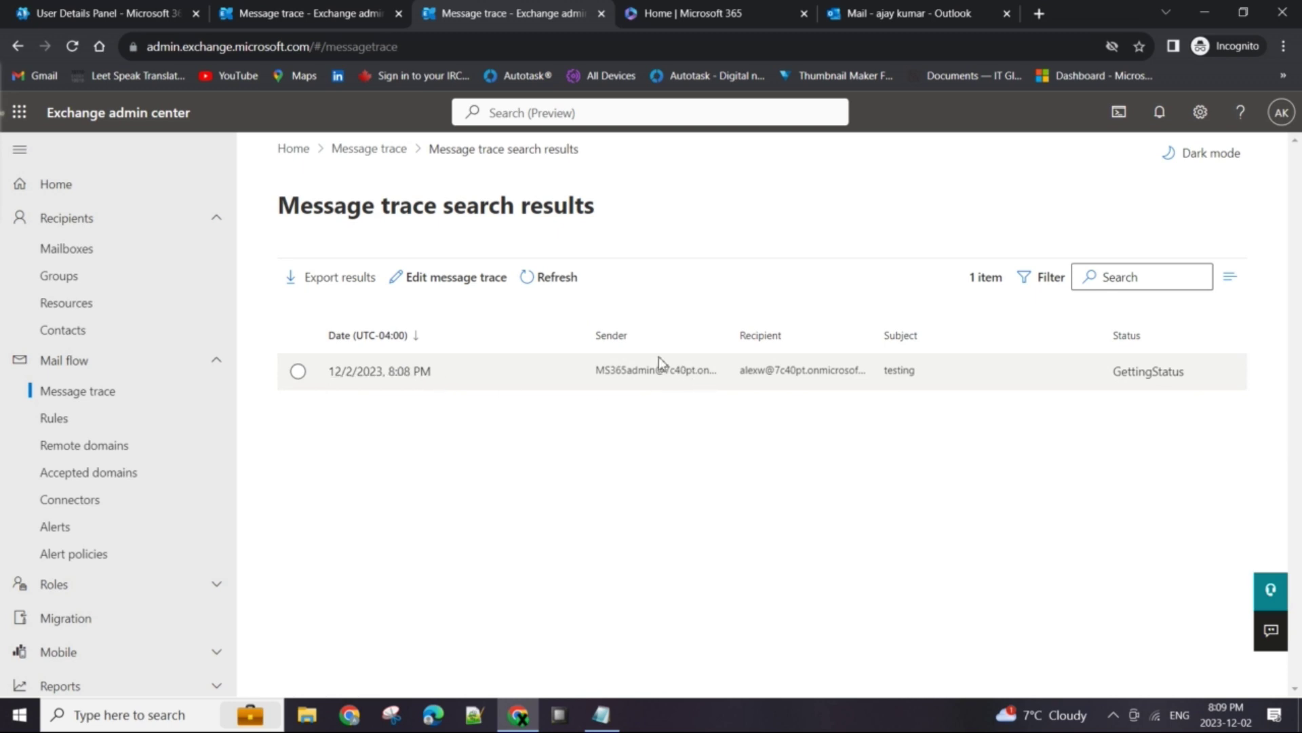
Open the 'testing' result's trace details and expand its Receive, Submit and Deliver events.
click(614, 374)
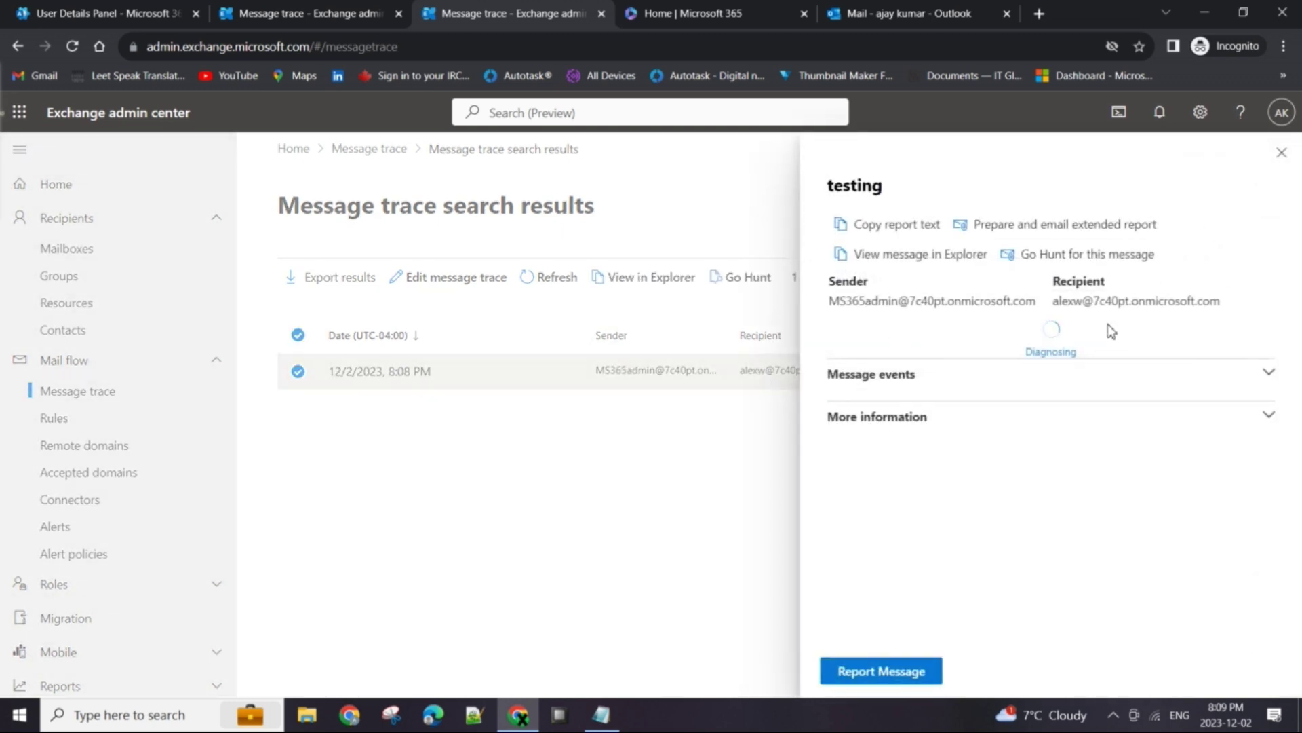
drag(831, 300, 1203, 301)
click(1265, 367)
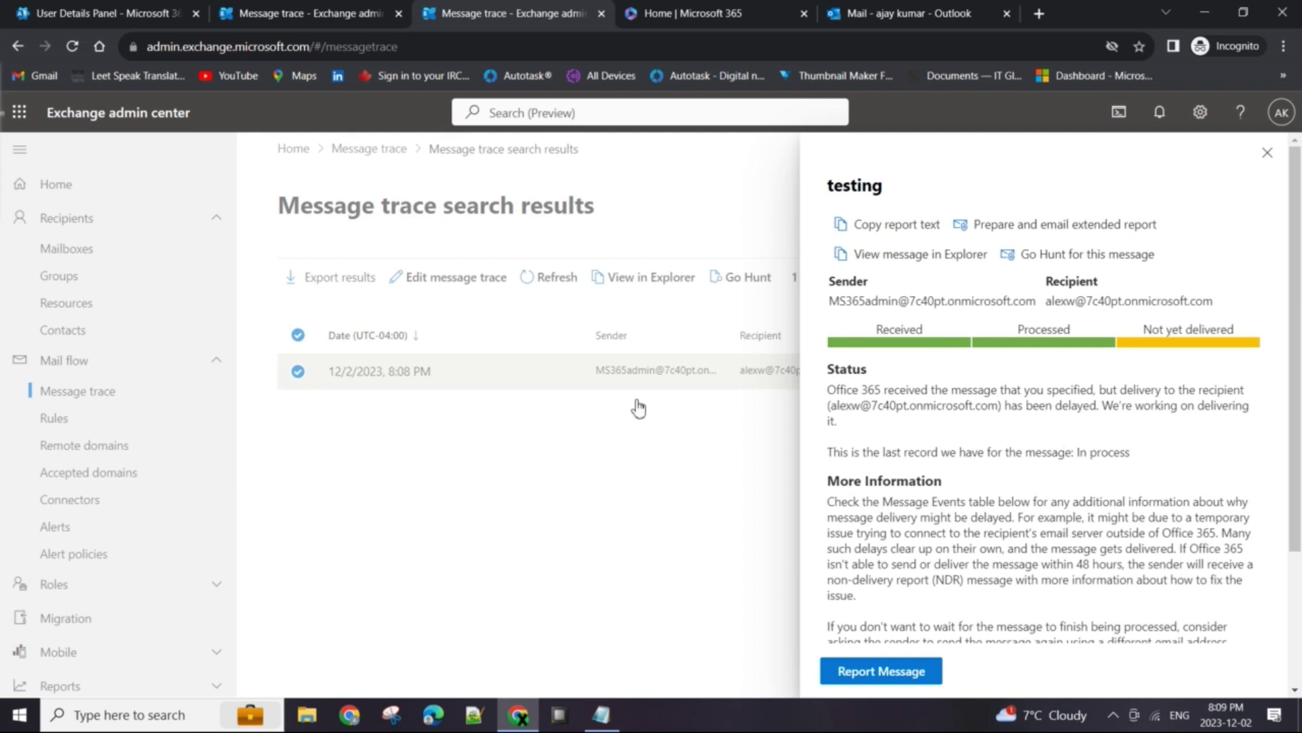
click(1267, 154)
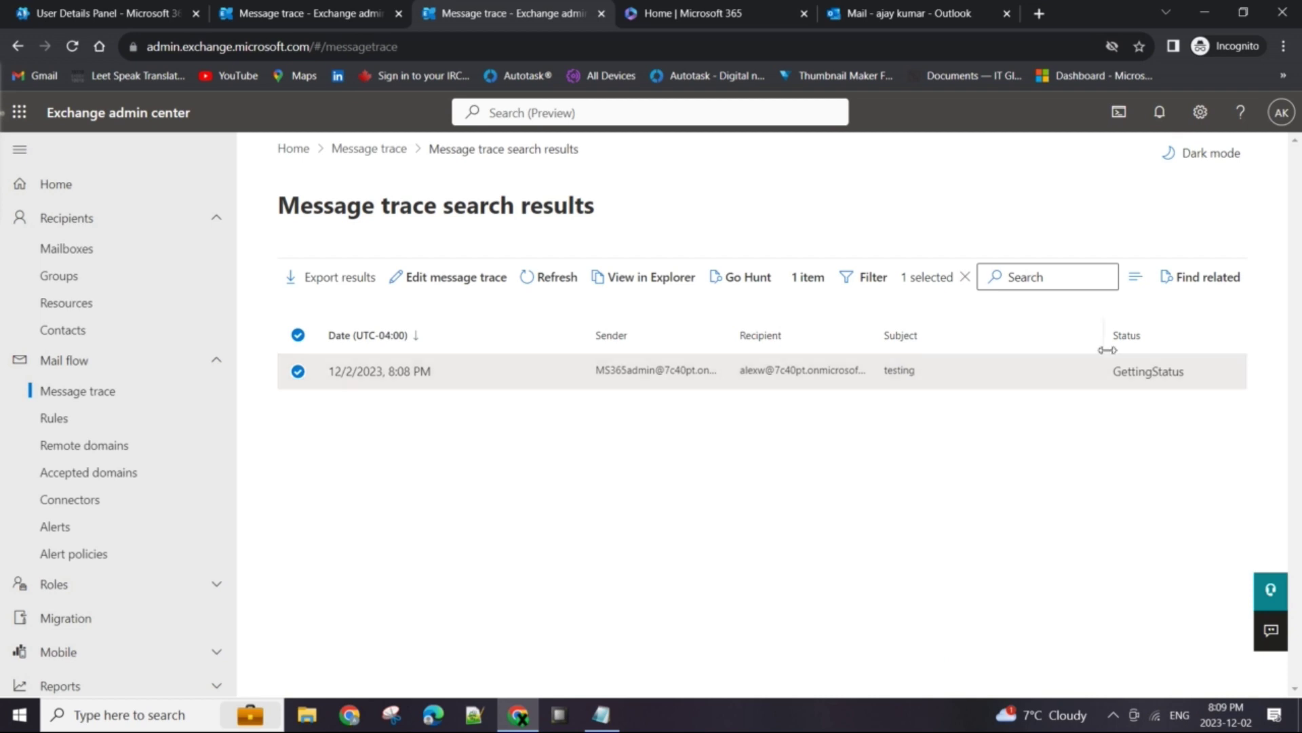
click(970, 379)
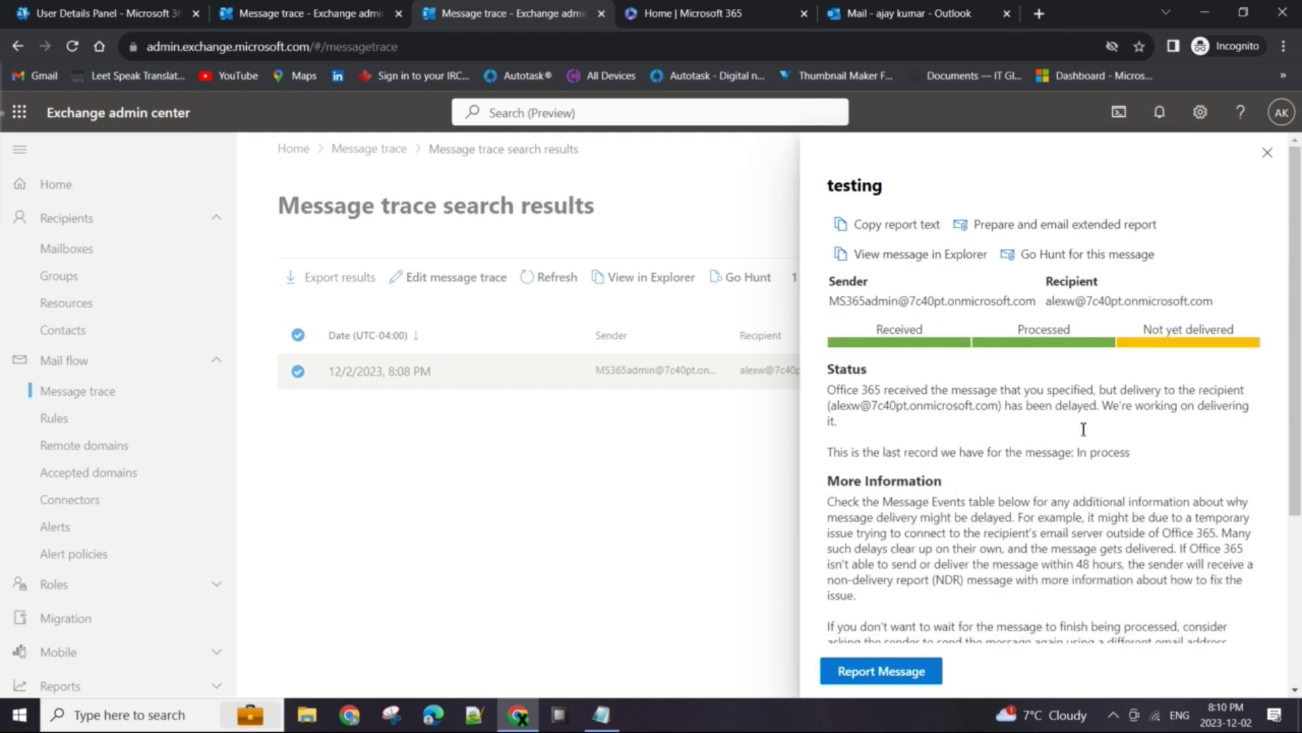
scroll(1081, 449, down, 3)
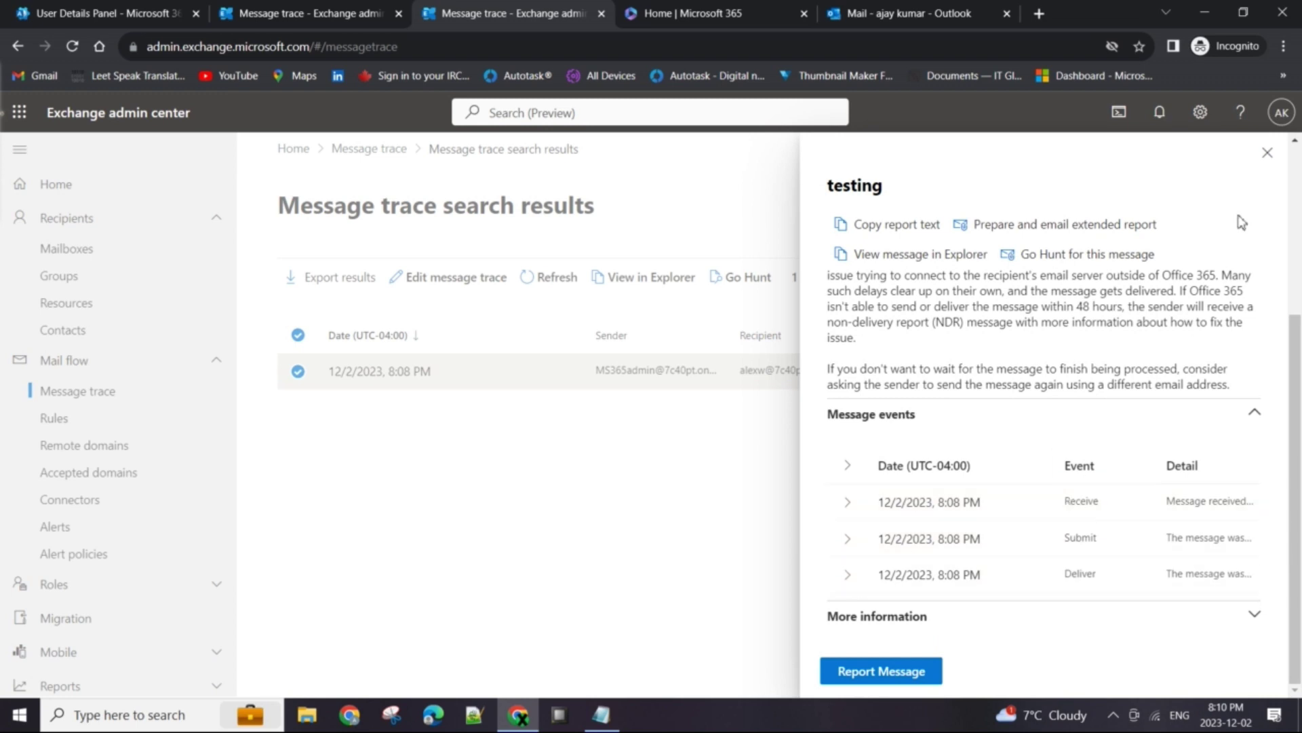
click(1266, 153)
click(533, 276)
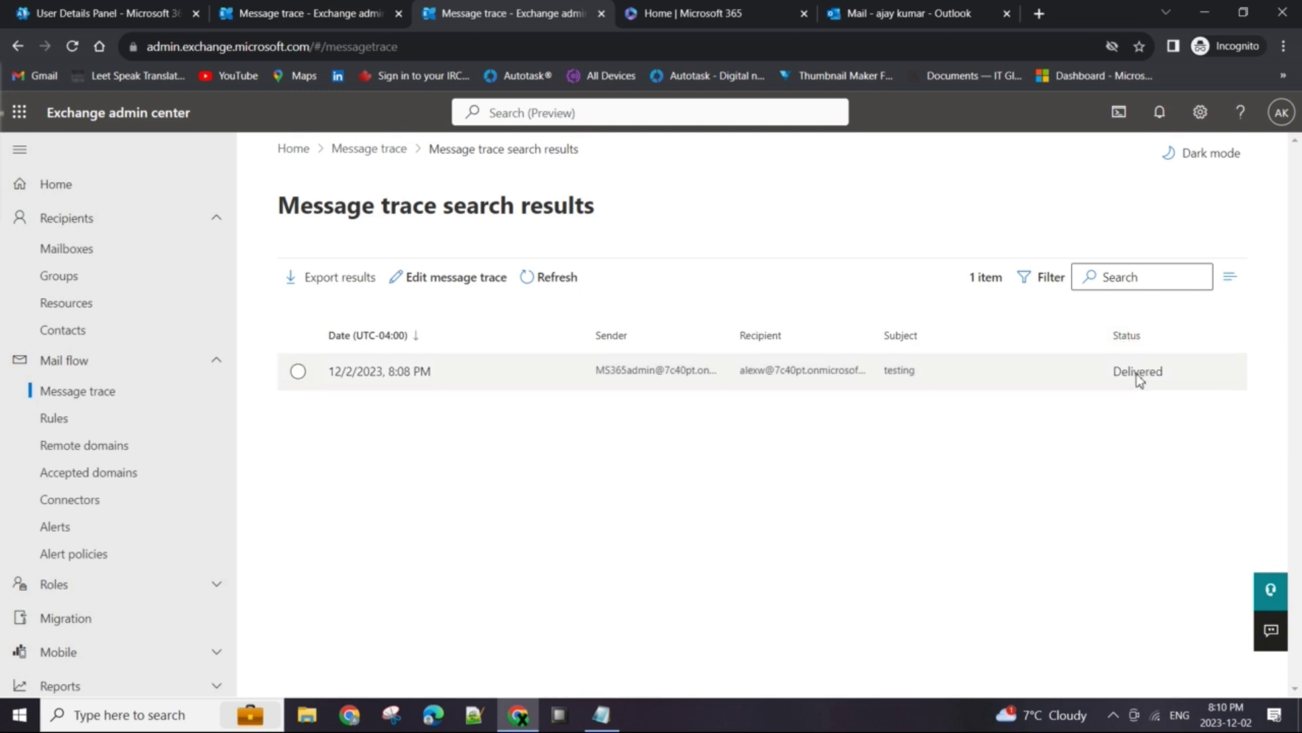
click(958, 384)
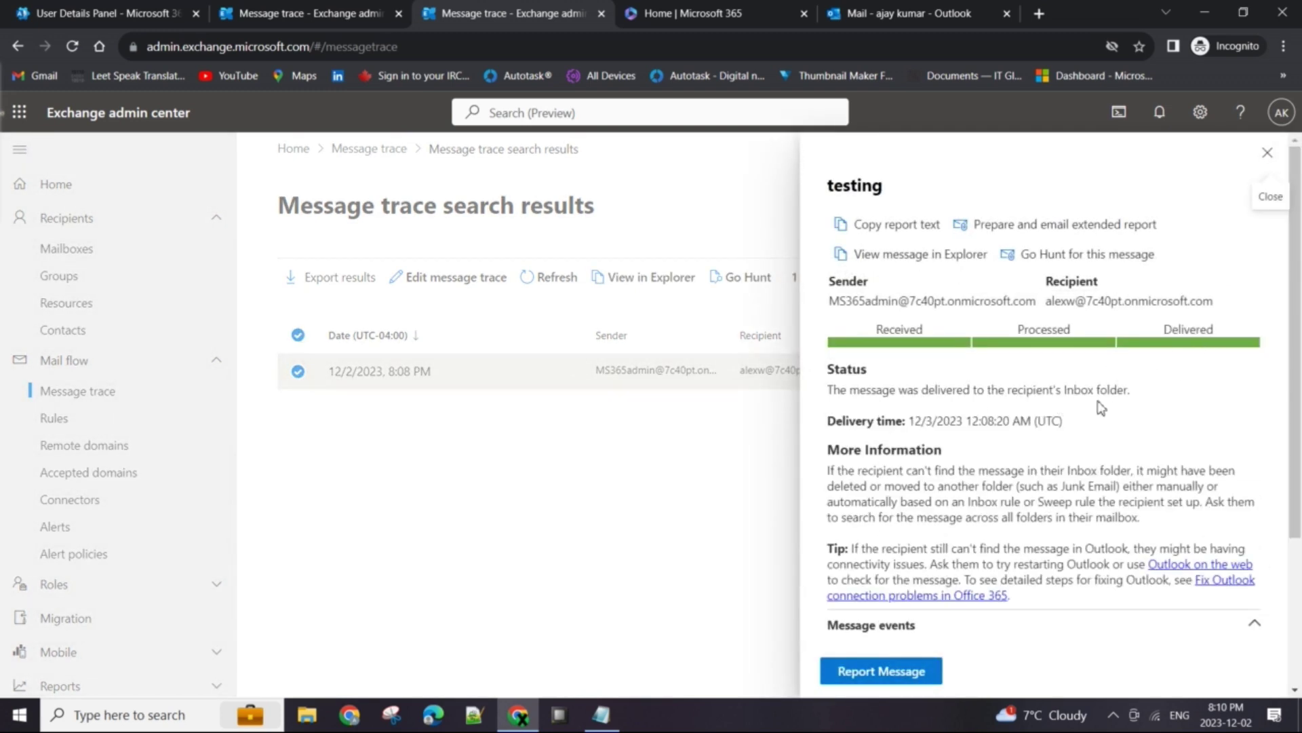
drag(1067, 390, 827, 389)
scroll(1053, 502, down, 3)
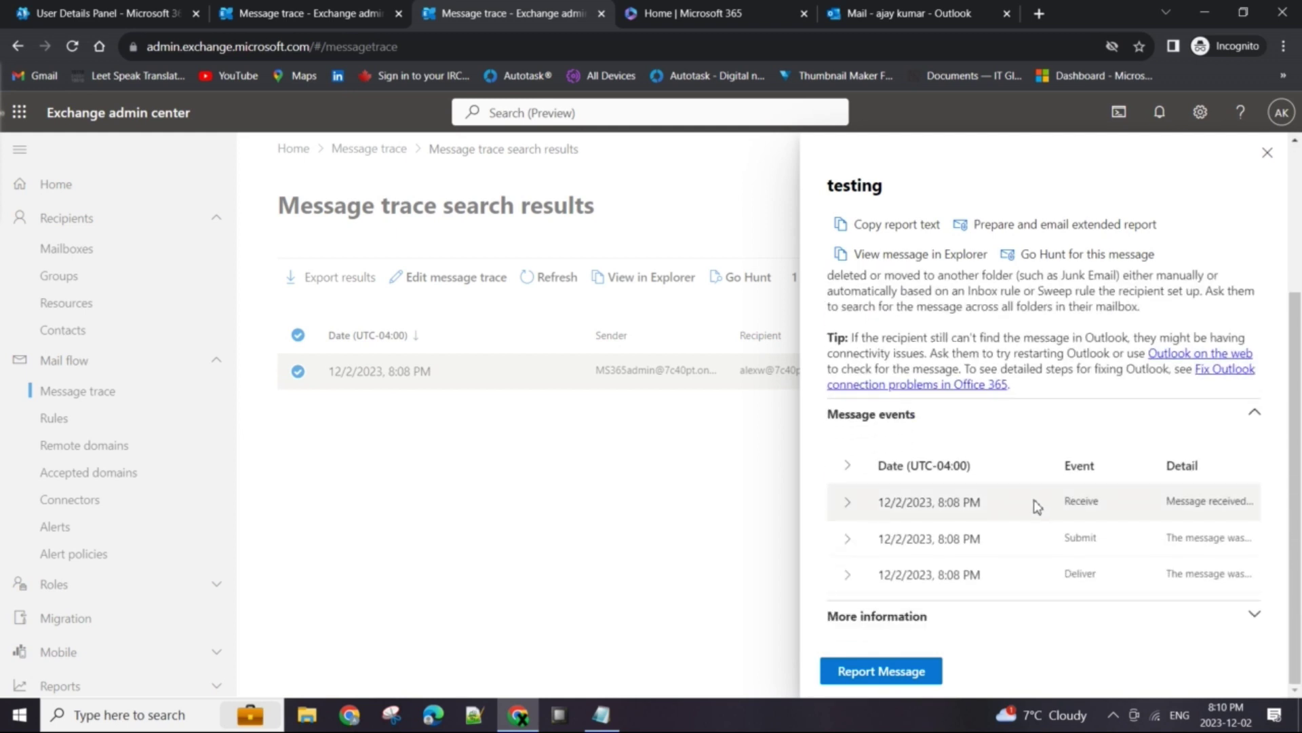
click(846, 504)
scroll(845, 516, down, 1)
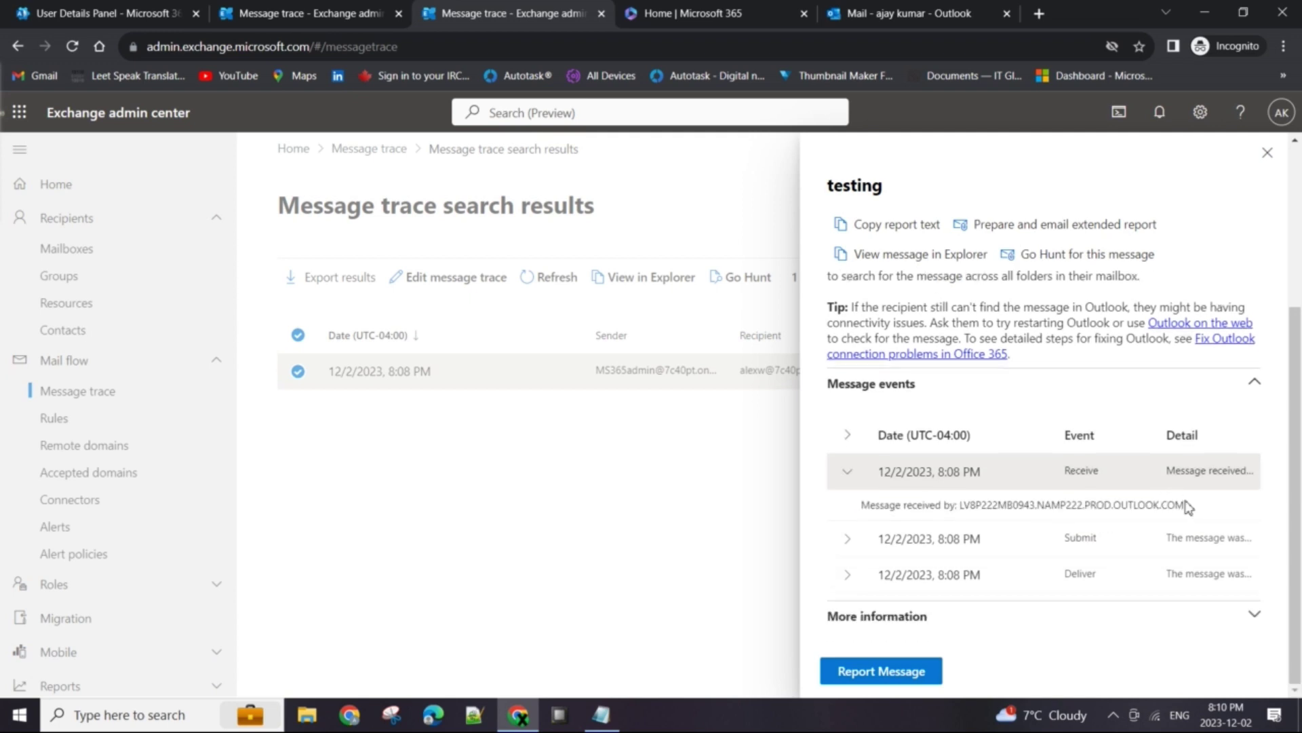
drag(1186, 506, 931, 504)
click(991, 506)
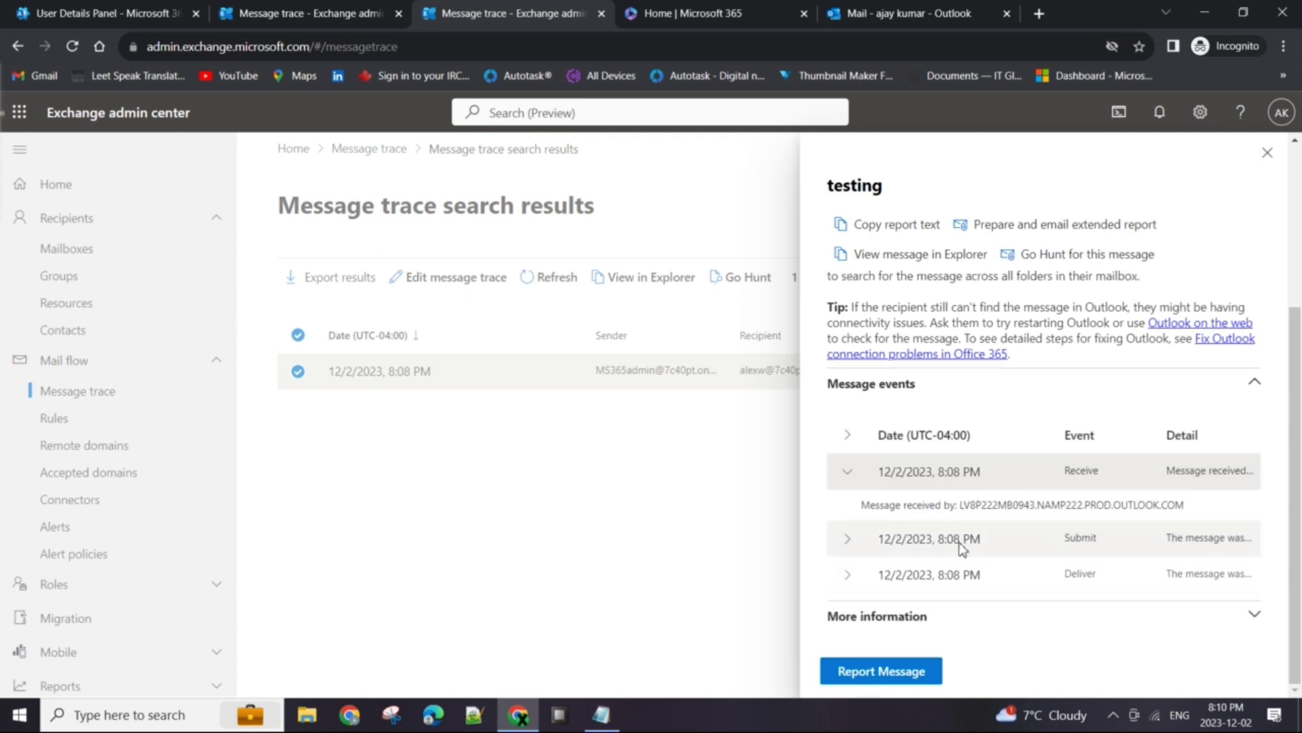
click(856, 541)
scroll(1000, 535, down, 1)
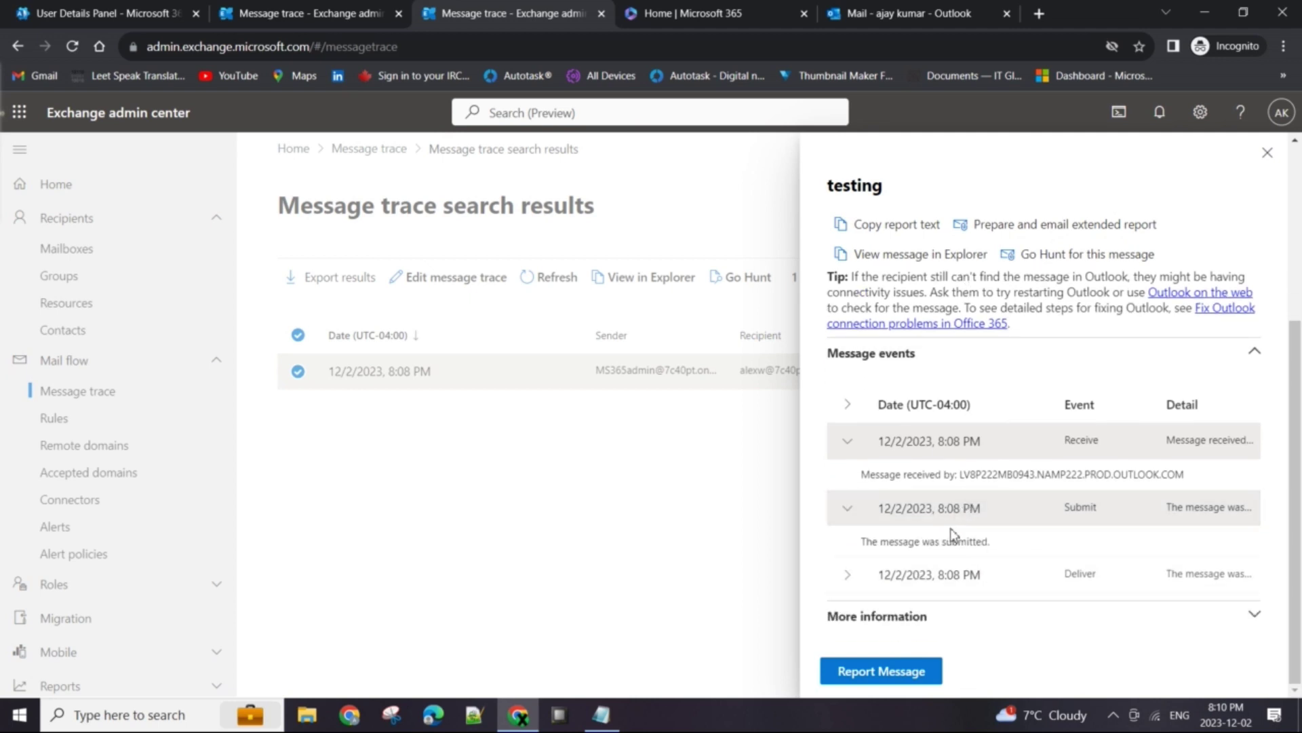
click(1267, 153)
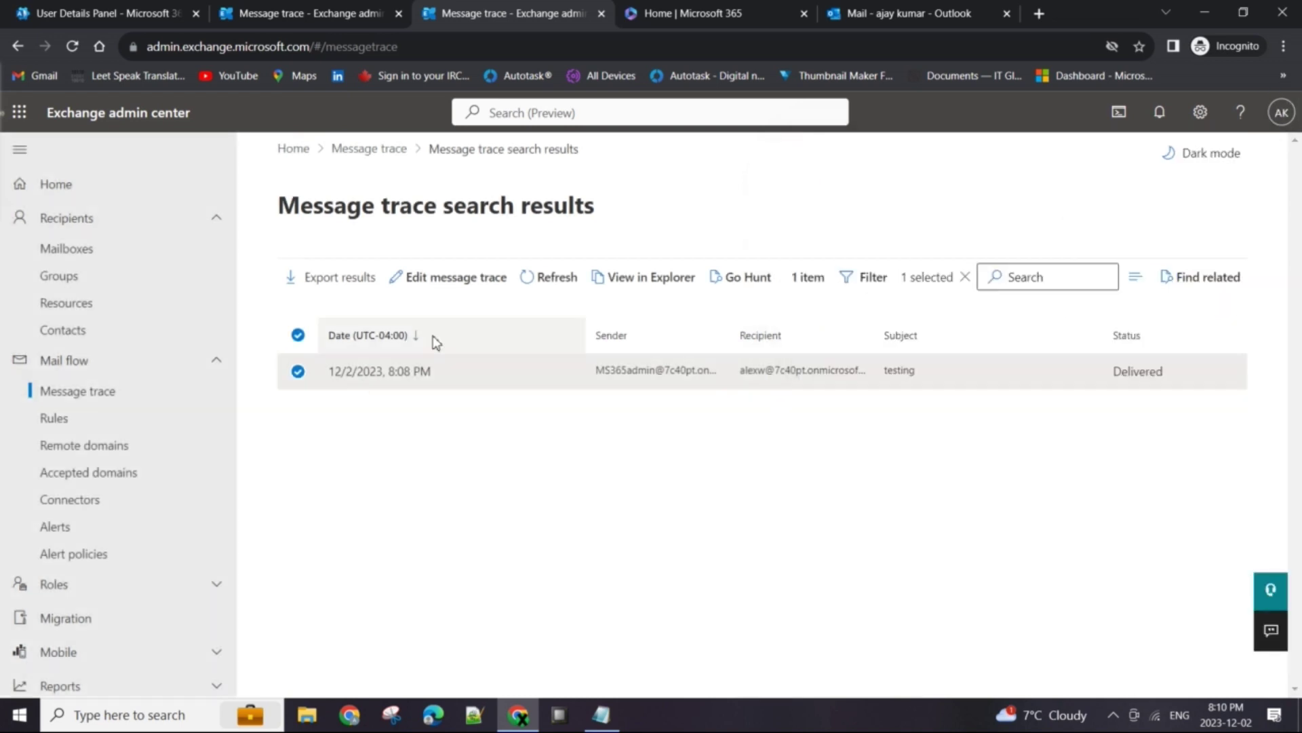
Browse Mail flow rules and the message trace custom, autosaved and downloadable query lists.
click(93, 418)
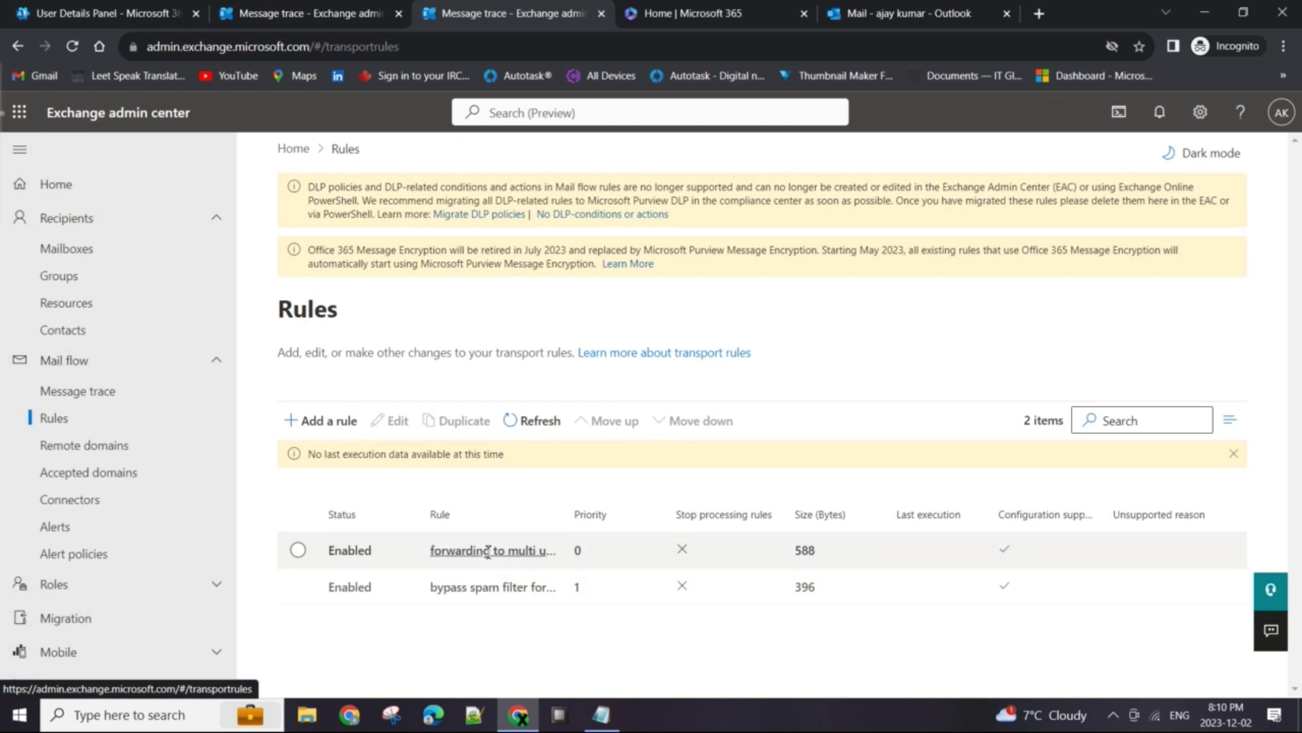
click(90, 388)
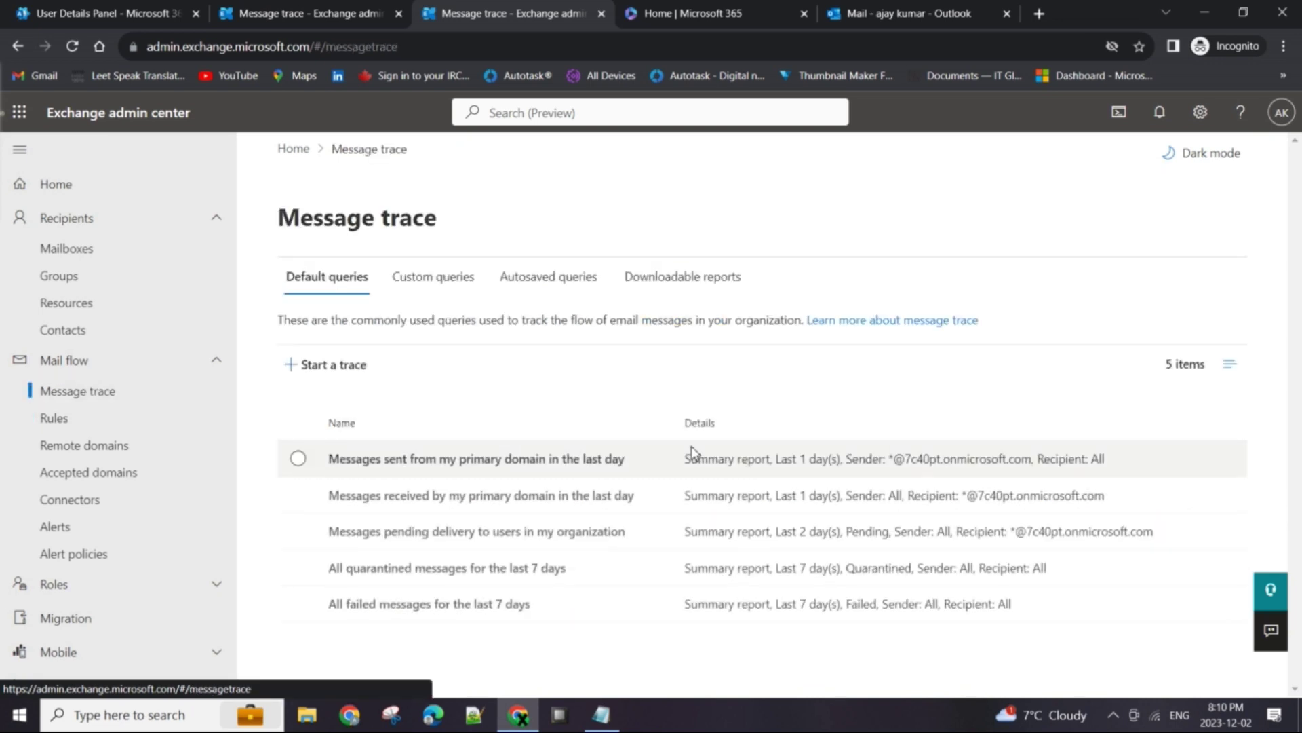
click(434, 278)
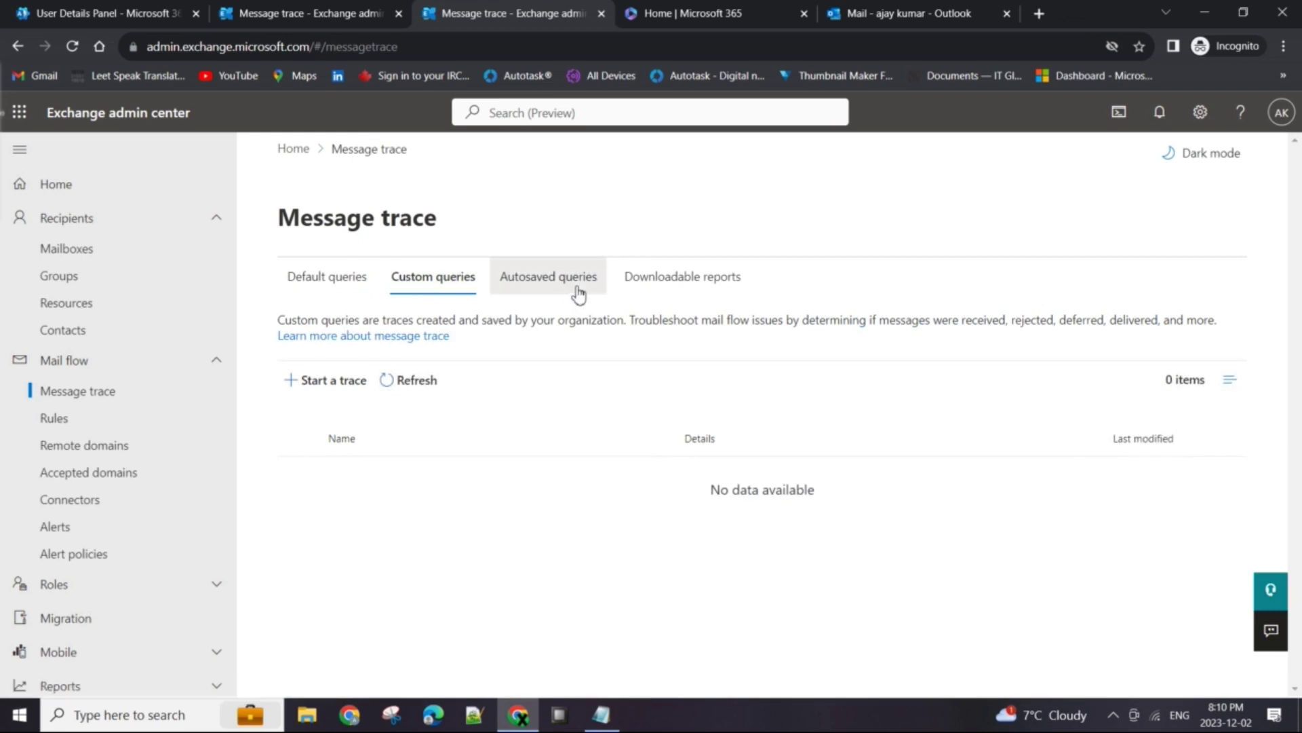
click(537, 278)
click(683, 277)
click(360, 278)
Trace mail from the admin account to the recipient and open the 'testing' result.
click(356, 364)
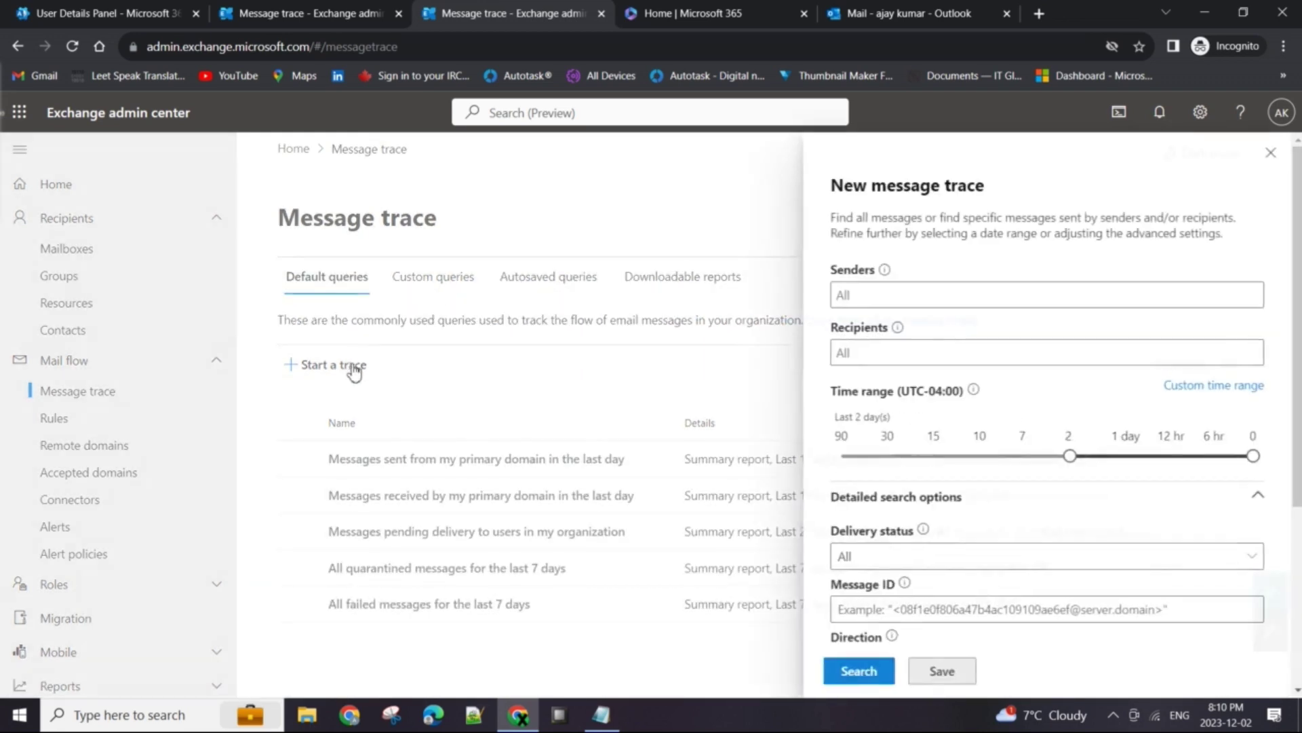
scroll(940, 490, down, 2)
scroll(875, 251, up, 2)
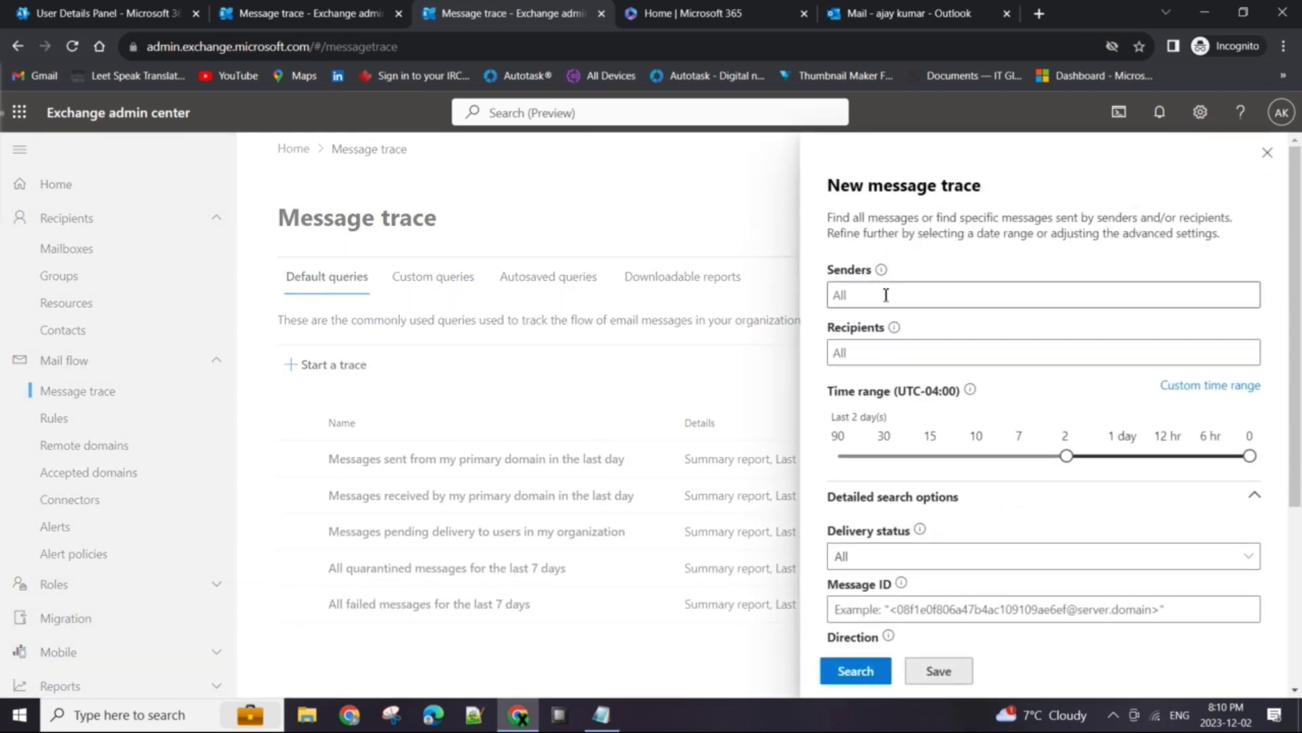
click(884, 295)
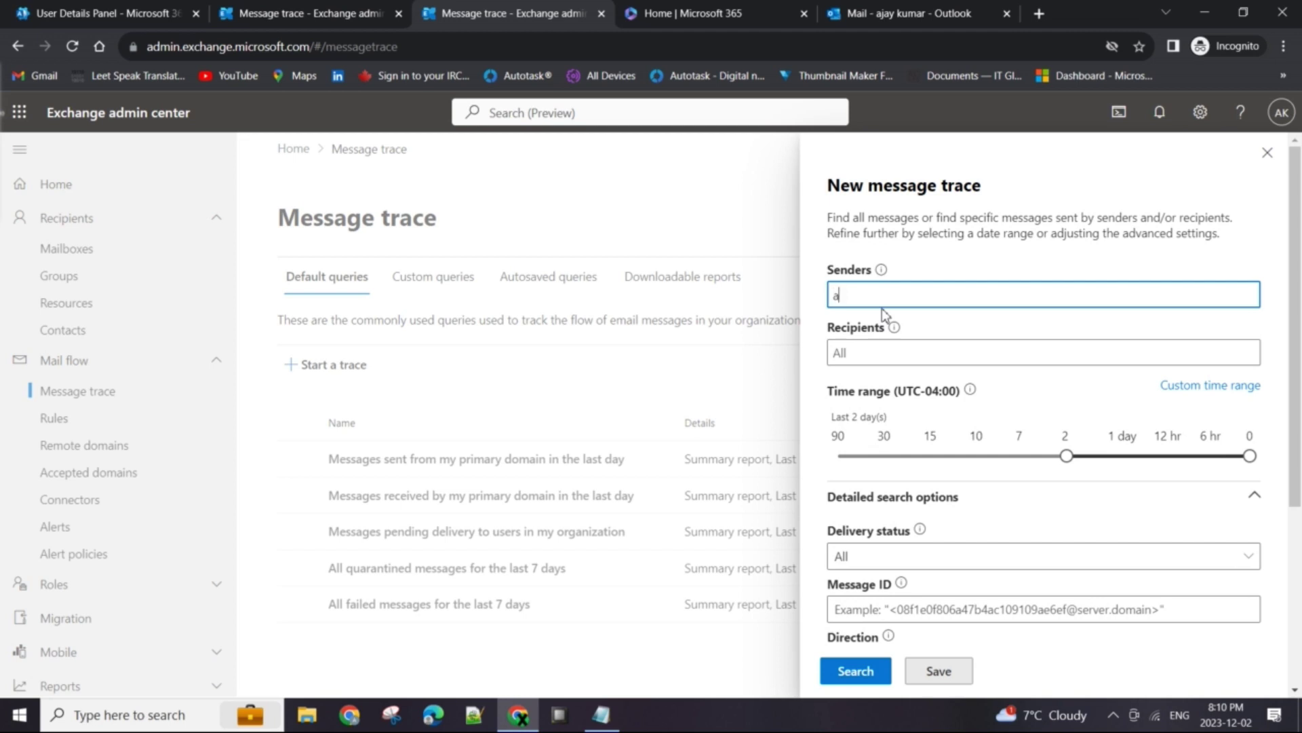
text(aja)
click(866, 356)
click(865, 351)
click(882, 413)
scroll(882, 542, down, 2)
click(856, 670)
click(754, 389)
Expand Message events and open the Submit and Deliver event details.
scroll(934, 422, down, 1)
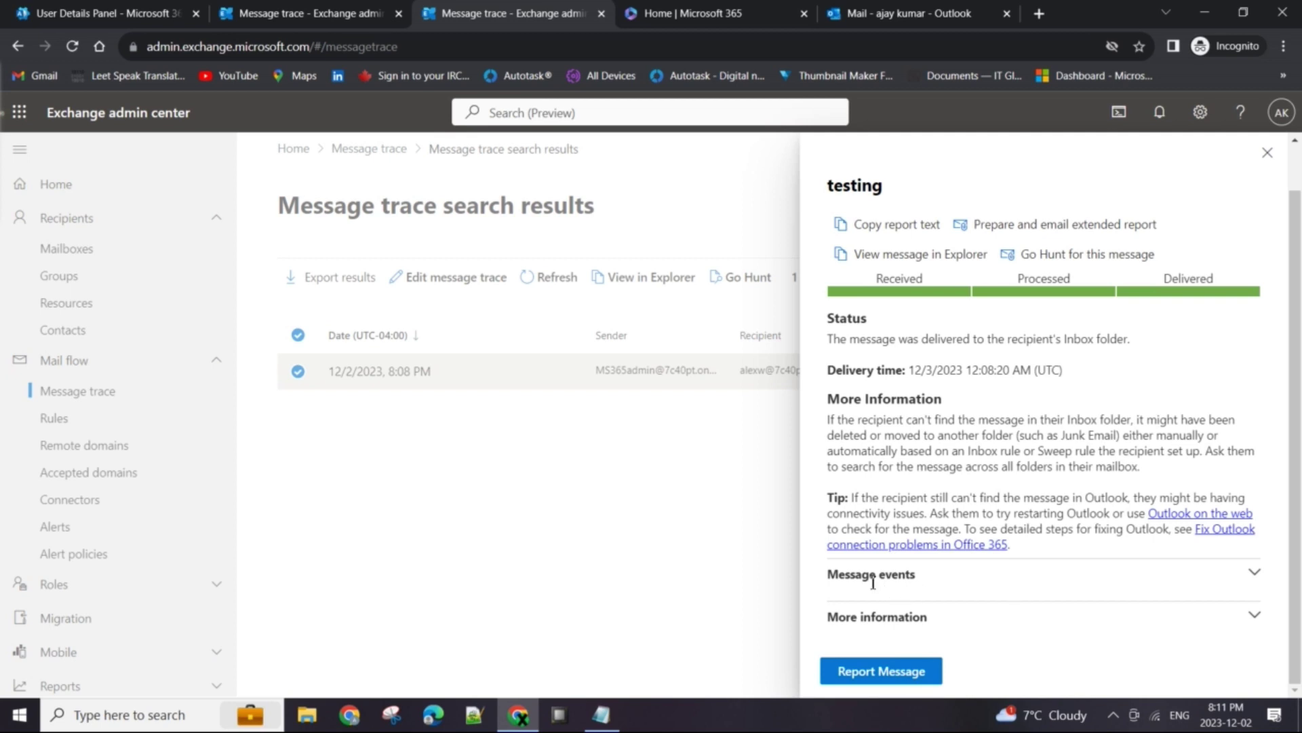
click(1255, 573)
scroll(1073, 548, down, 3)
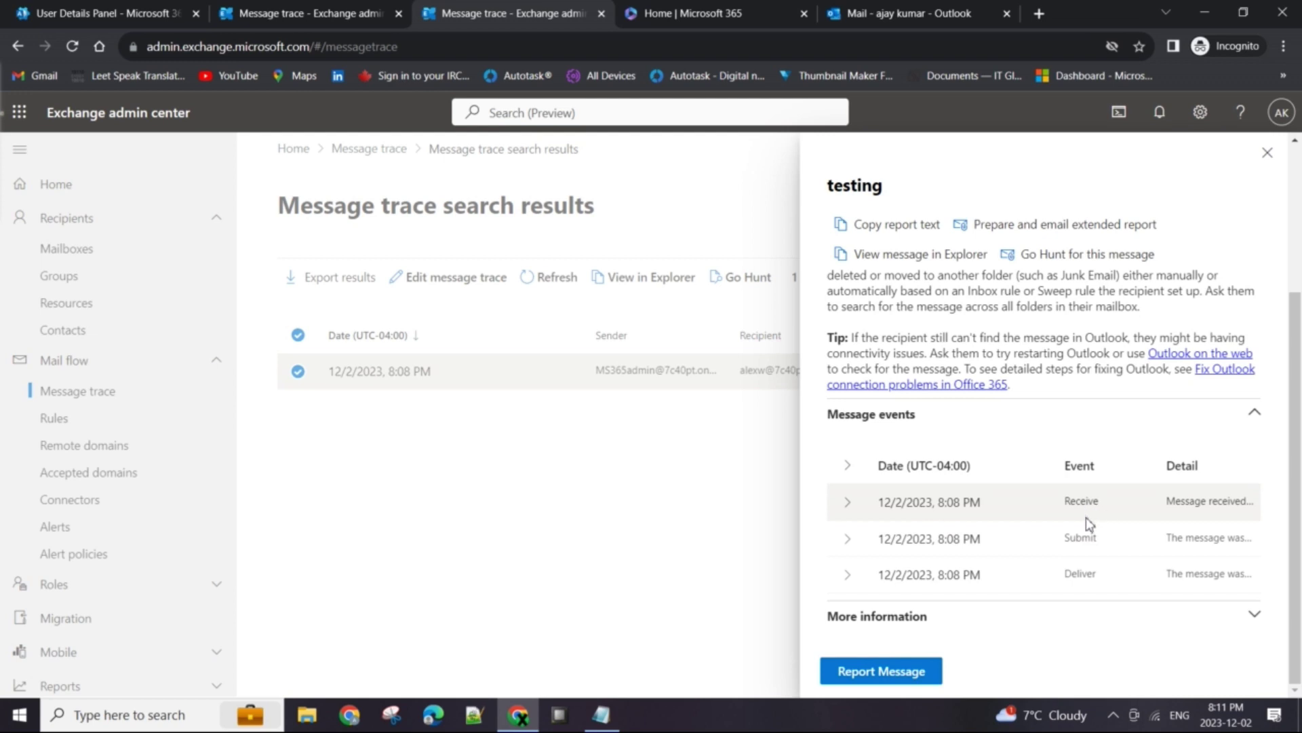
click(930, 537)
scroll(1031, 552, down, 1)
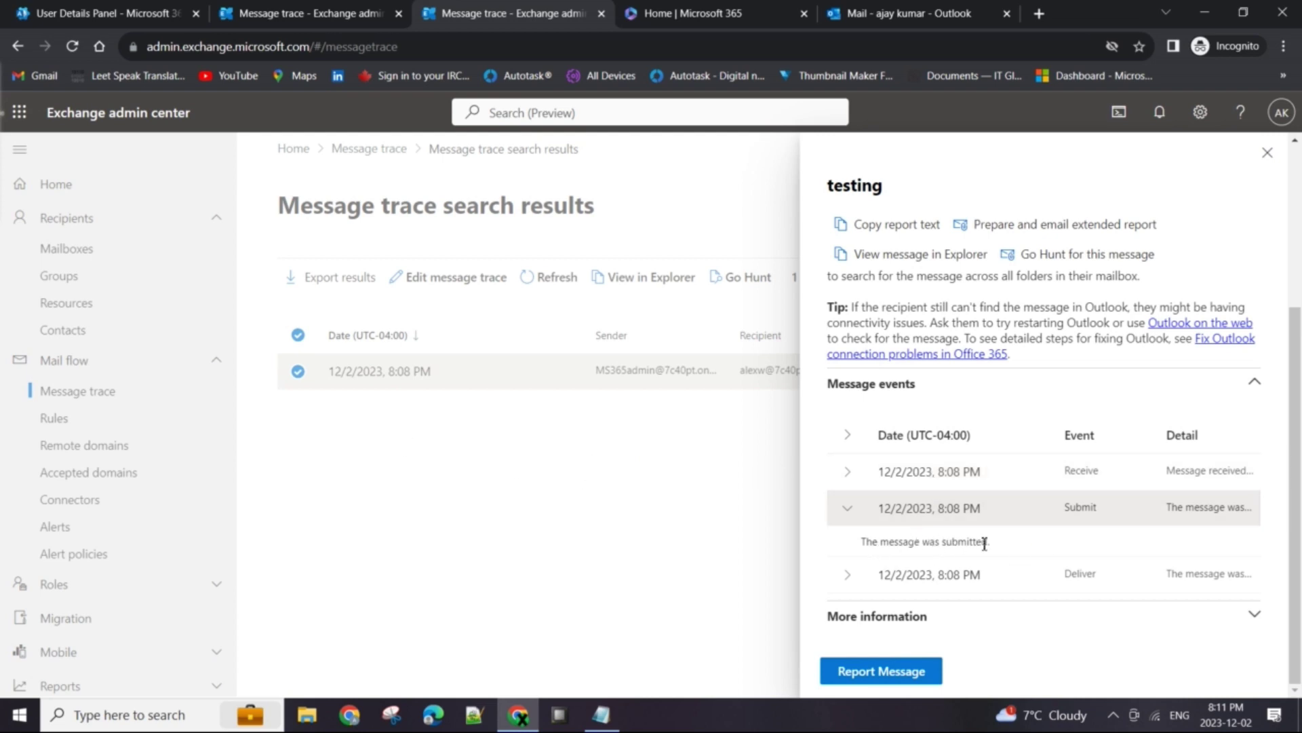
click(977, 577)
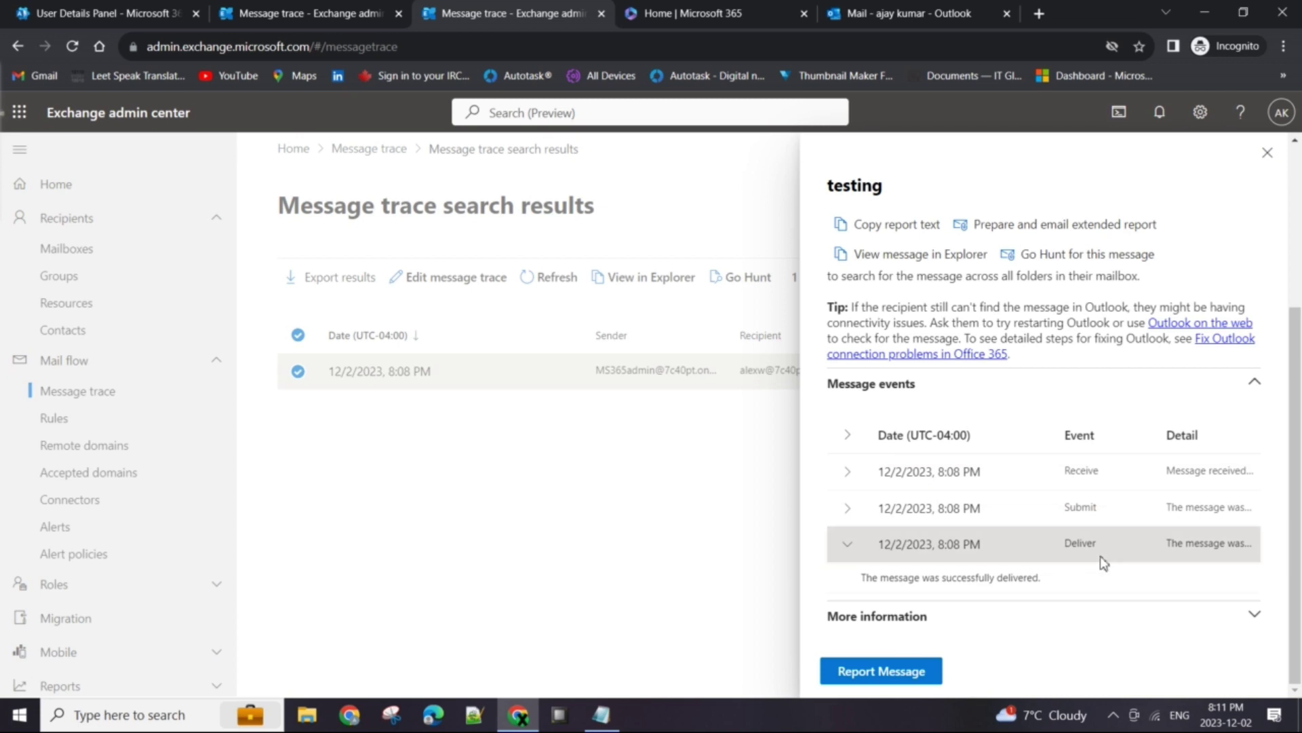
Highlight text in the trace details and the Message events heading, then clear the selection.
scroll(1026, 471, up, 4)
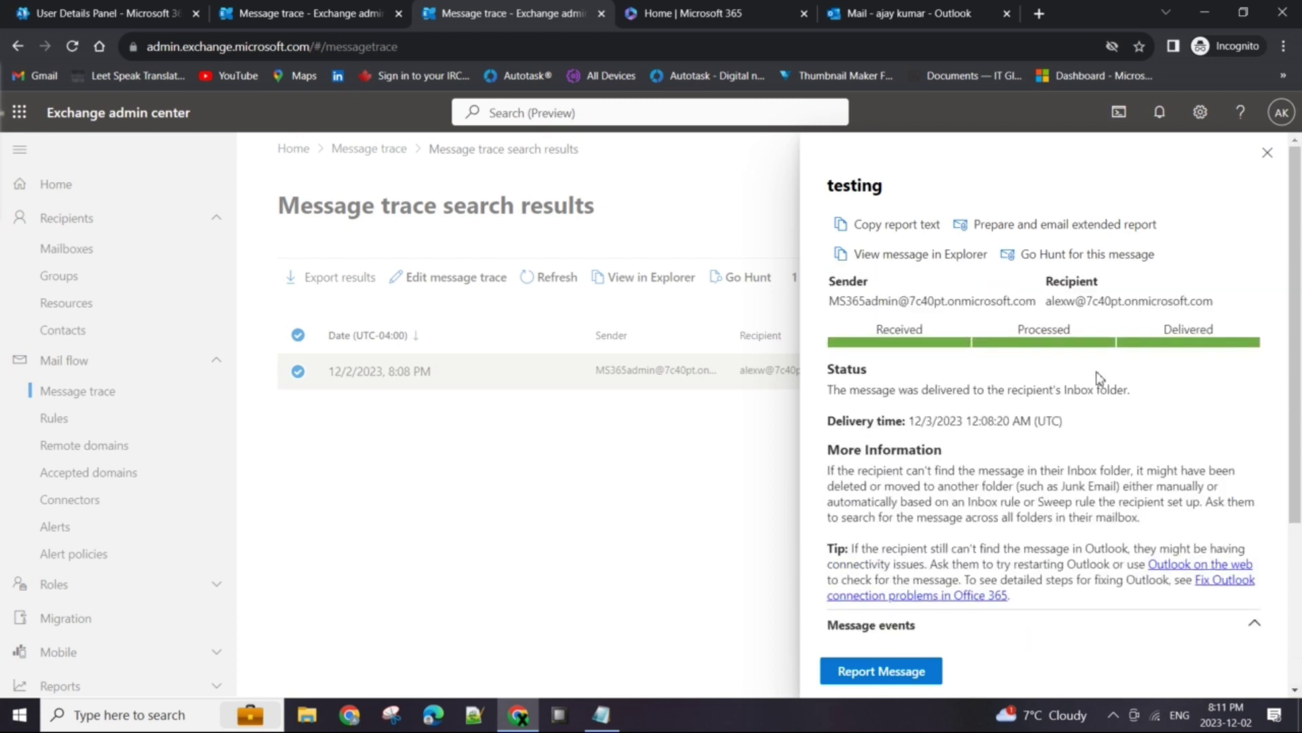
drag(1067, 389, 1129, 392)
click(1133, 407)
scroll(1079, 516, down, 3)
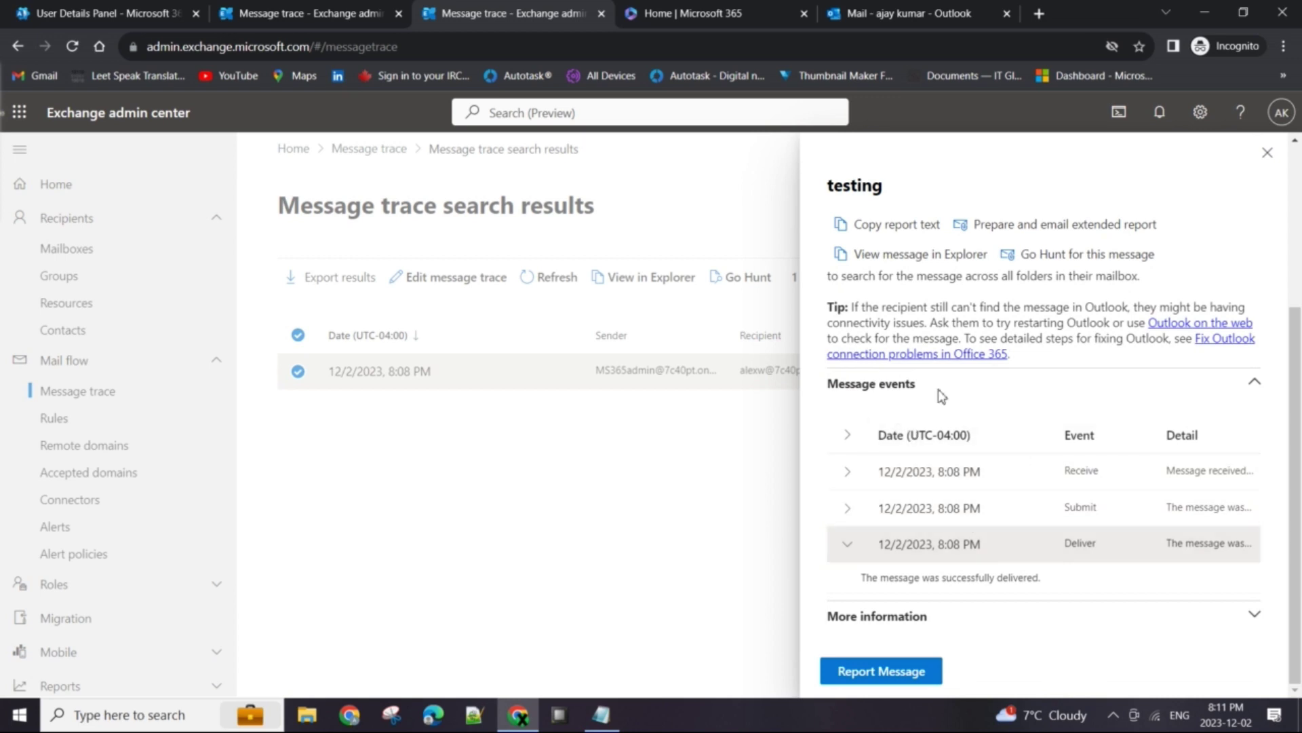
drag(916, 385, 828, 397)
click(915, 399)
drag(921, 392, 824, 388)
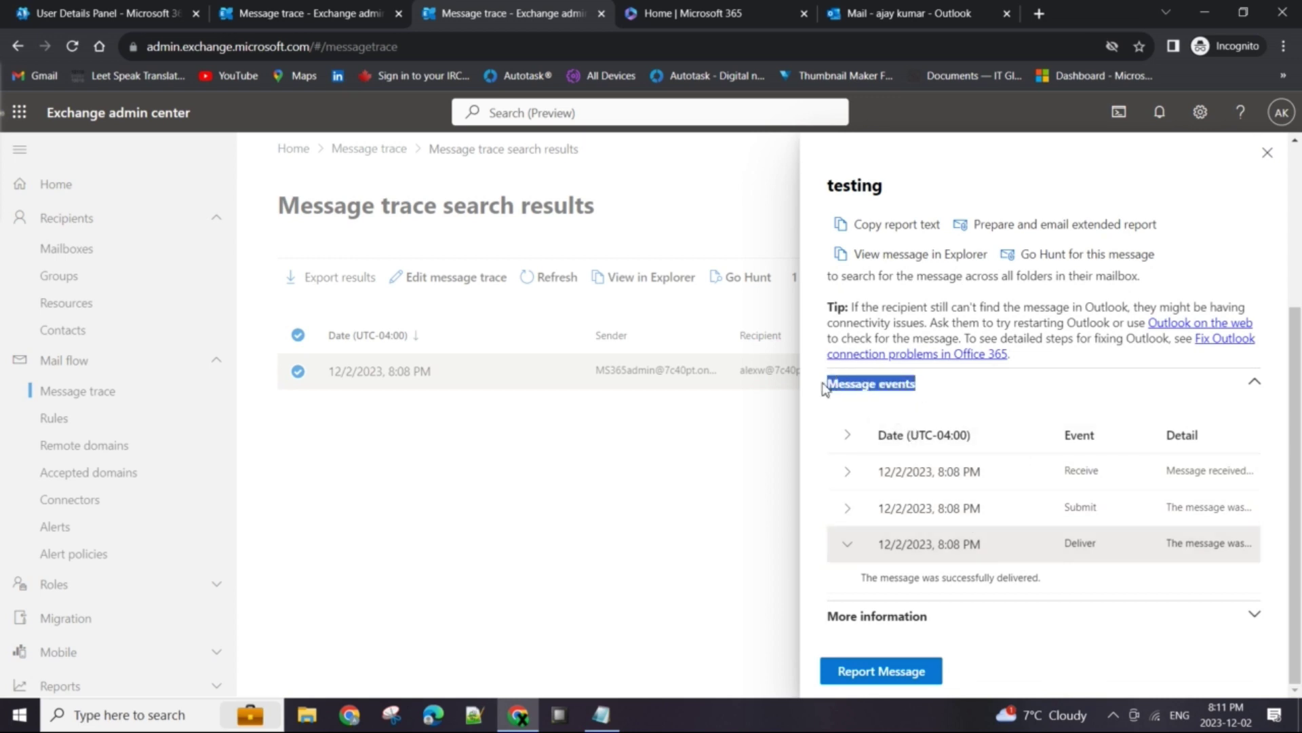
click(948, 391)
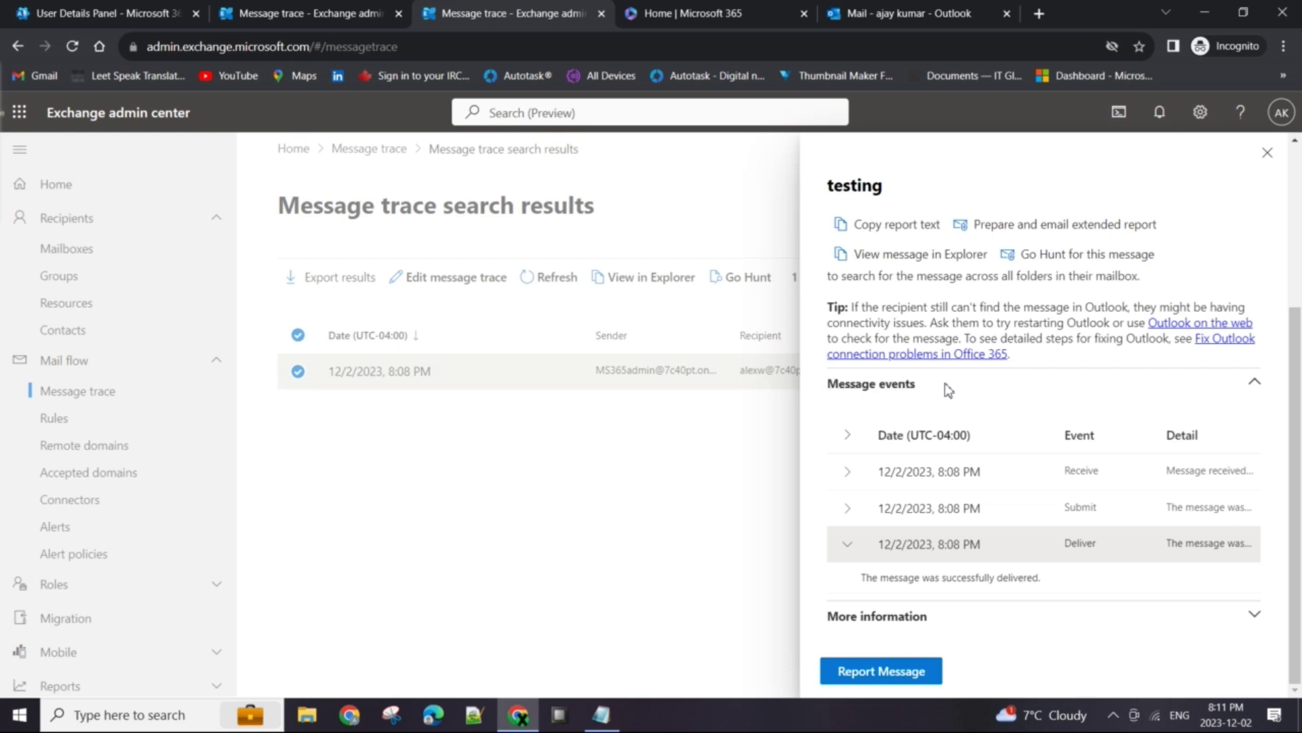